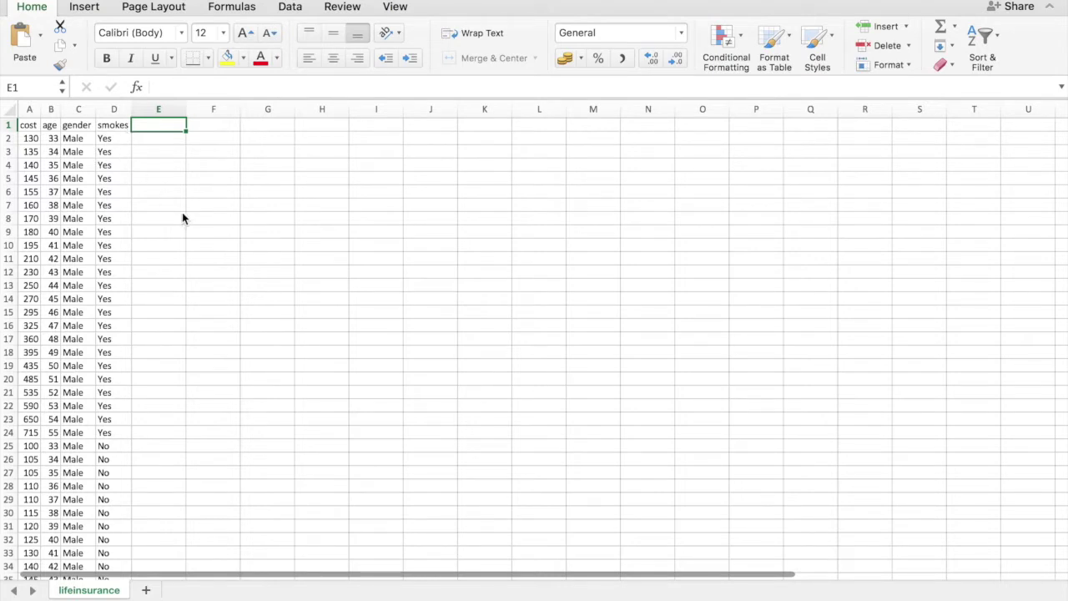
- Select empty cells in column E beside the data, then bring up Radiant's regression results
left_click(165, 167)
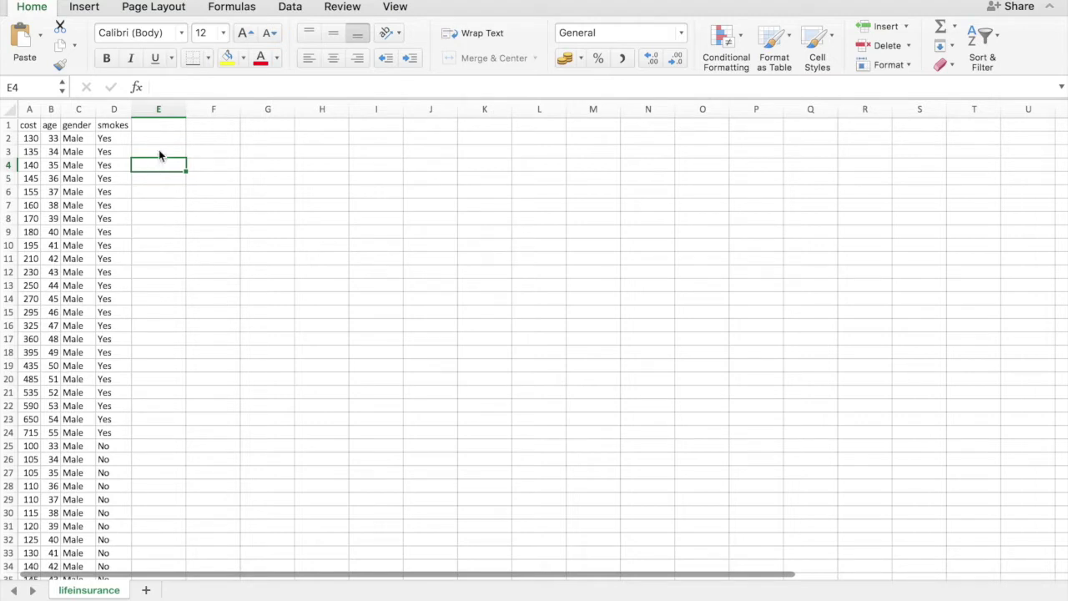
left_click(159, 153)
left_click(159, 178)
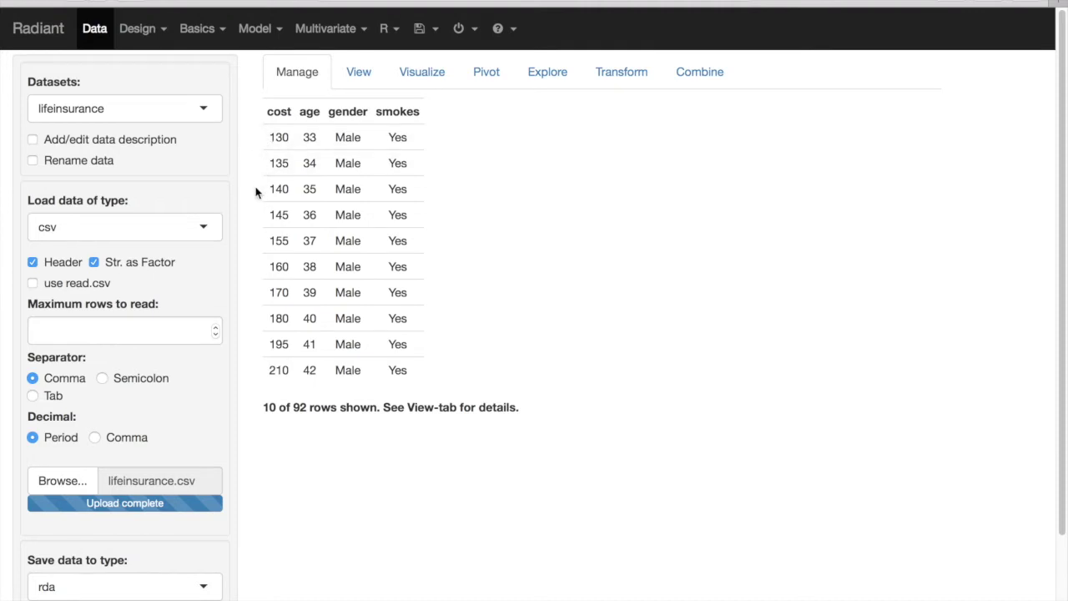
left_click(280, 30)
- Review the OLS summary of cost on age, gender and smokes, then move to Predict
left_click(291, 88)
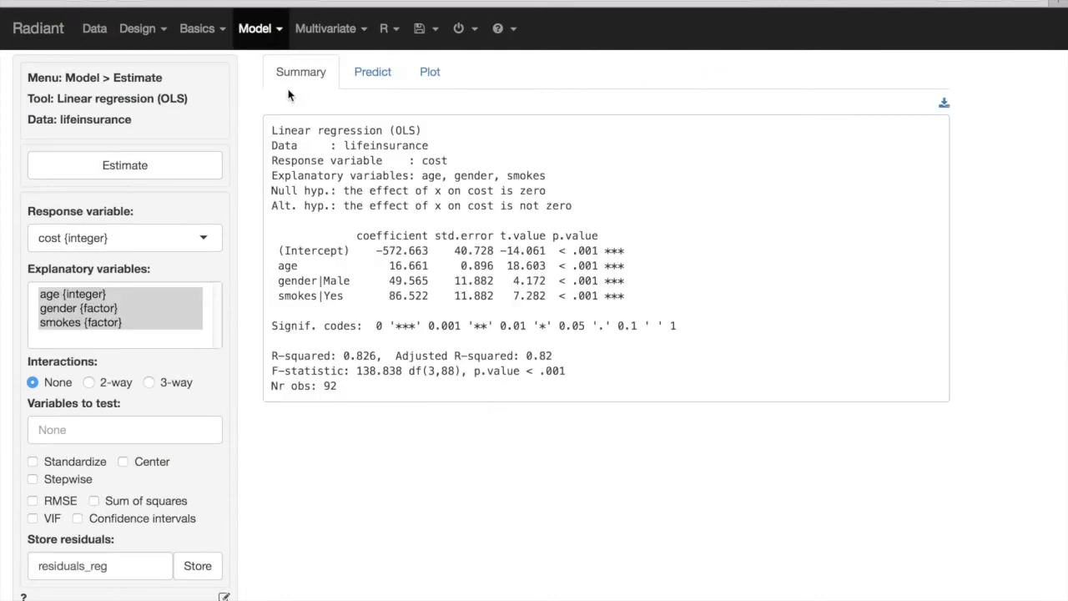
left_click(279, 31)
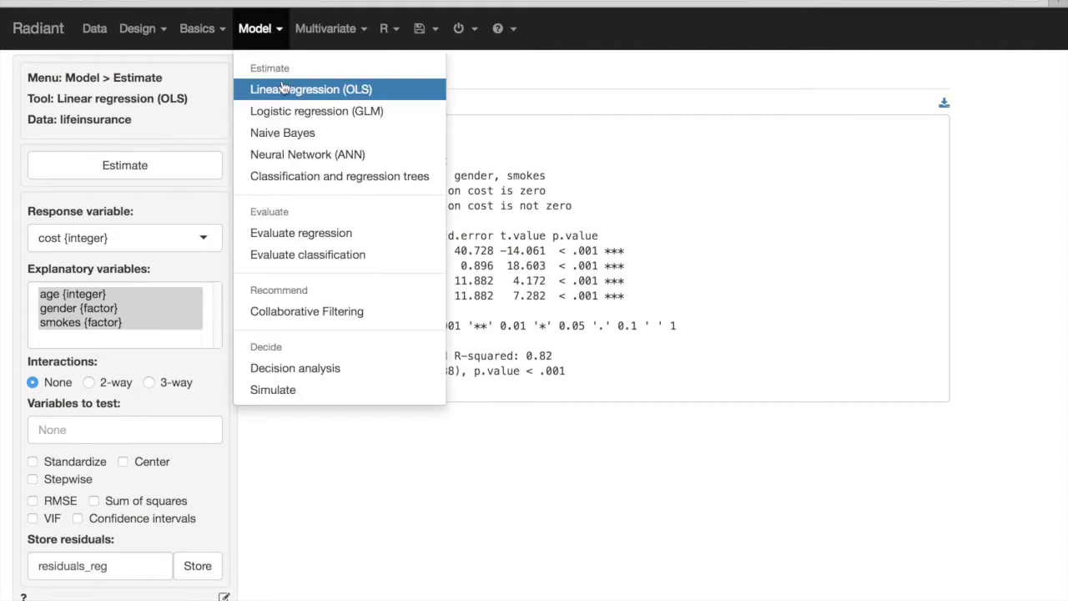
left_click(490, 113)
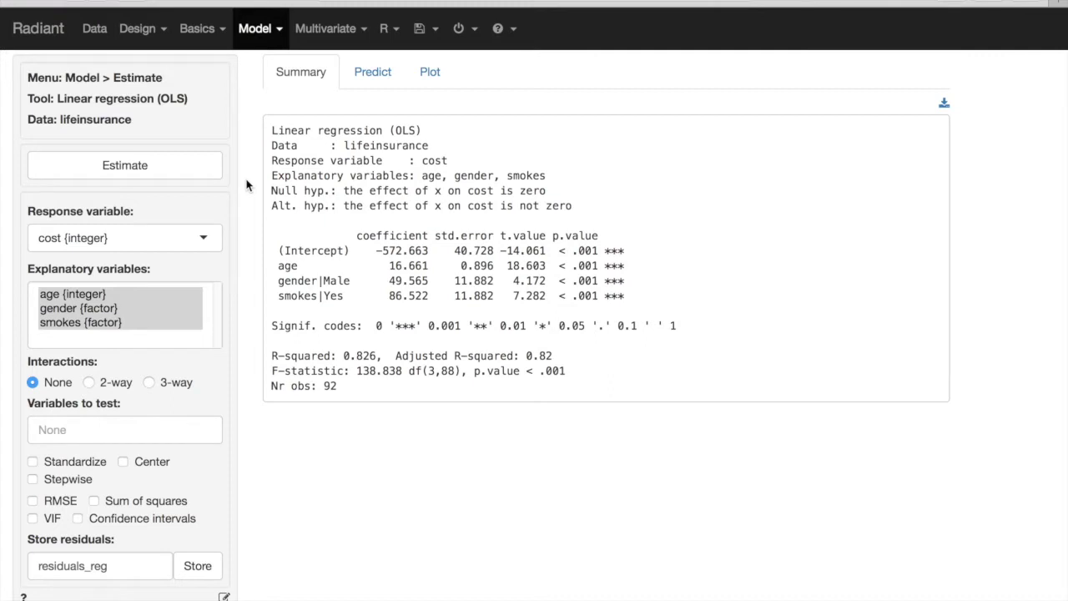
left_click(373, 74)
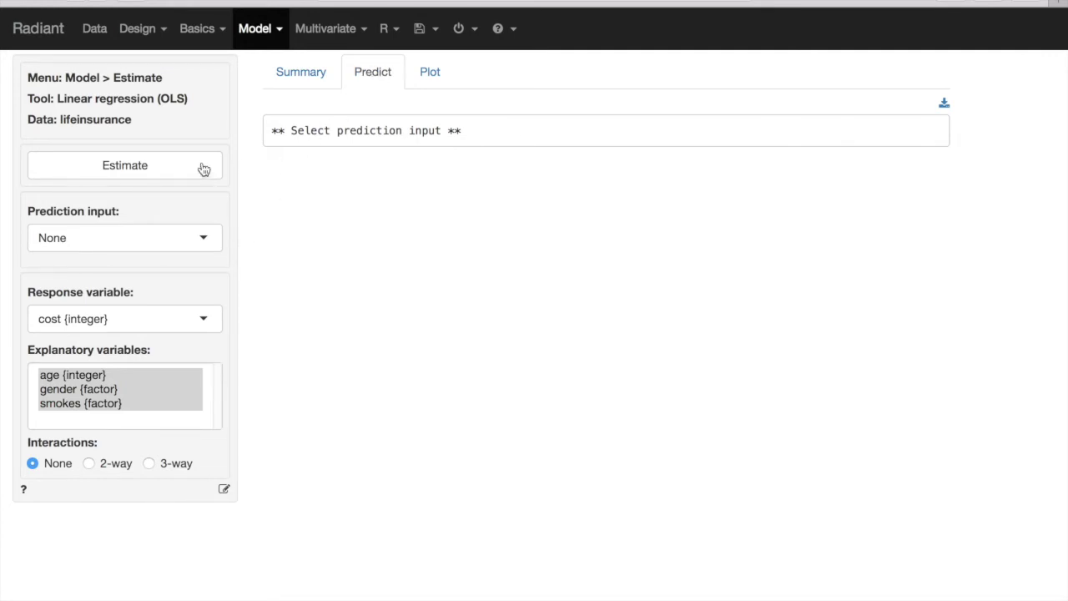
- Set prediction input to Command and predict cost for age = 50, giving 260.403
left_click(152, 238)
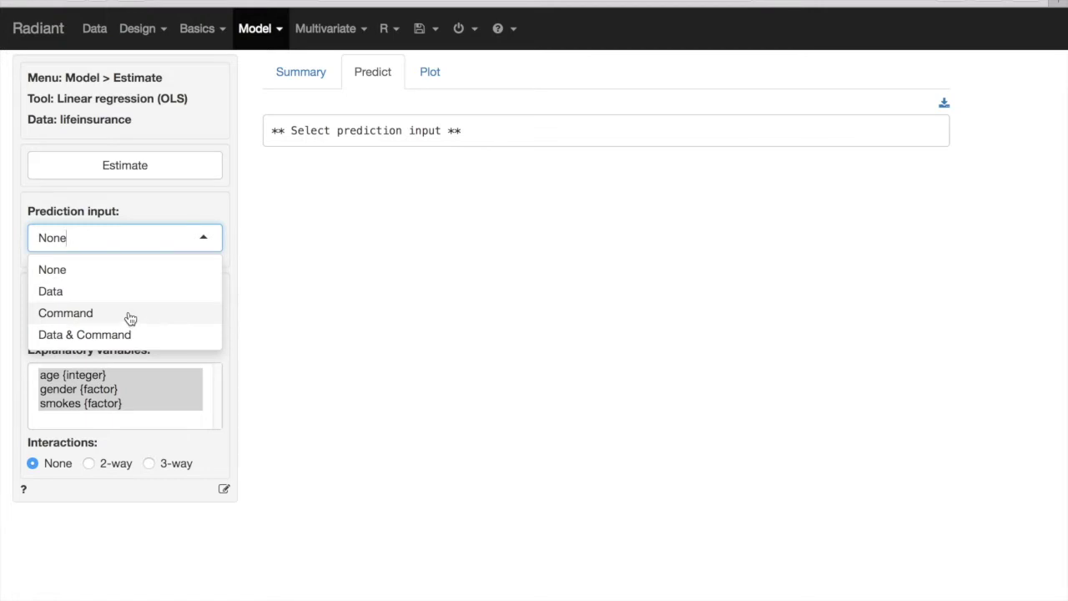
left_click(68, 322)
left_click(159, 294)
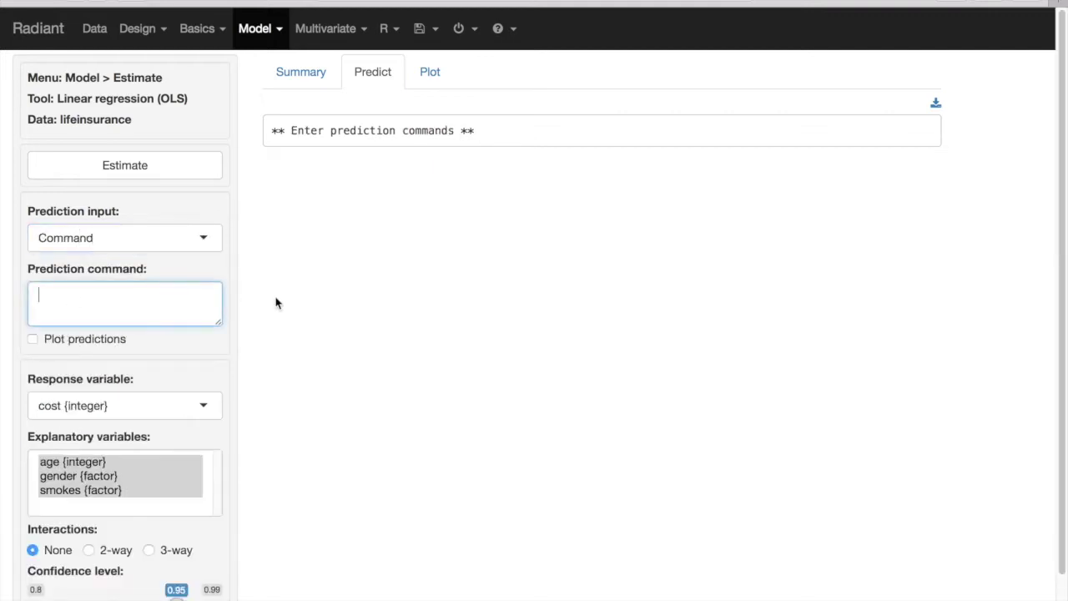
type("age = 50")
key("Return")
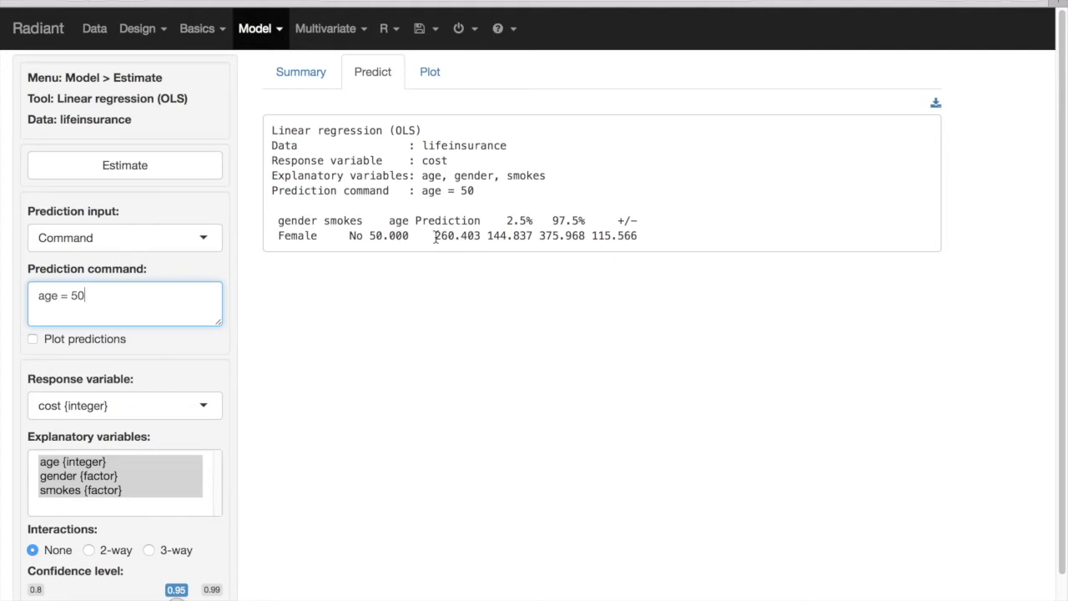
- Highlight the 260.403 prediction and age 50.000, then start appending gender = "Male", smoke to the command
left_click_drag(434, 236, 466, 256)
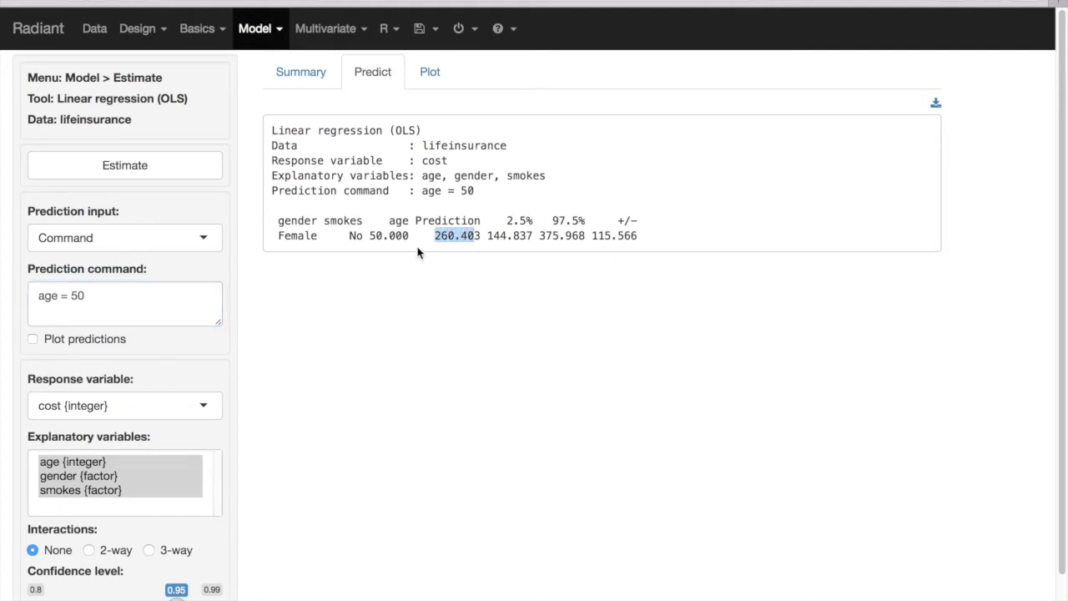
left_click_drag(378, 237, 399, 240)
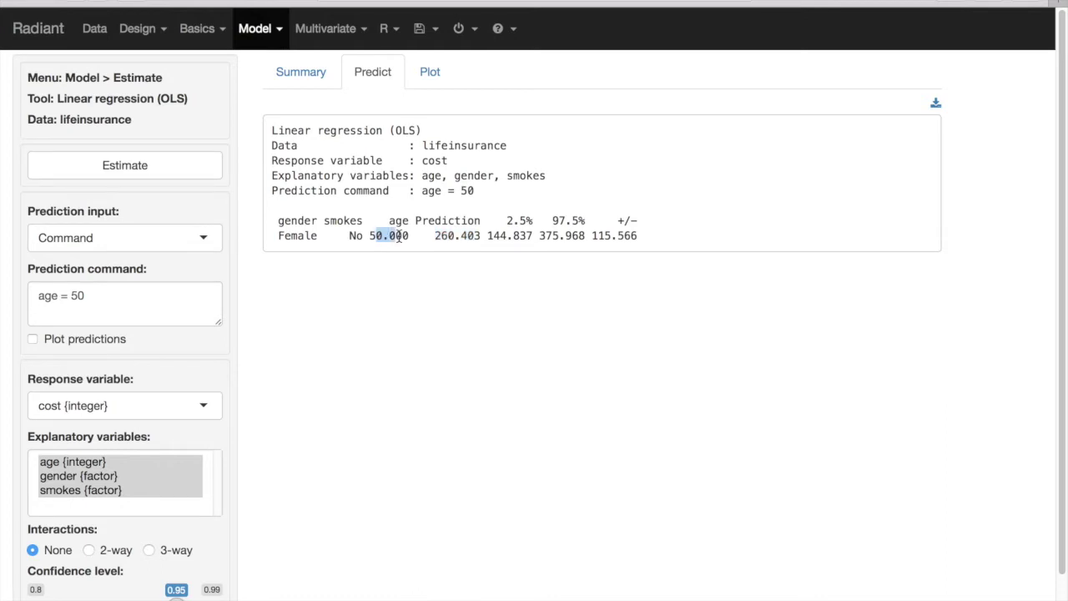
left_click(401, 260)
left_click(158, 298)
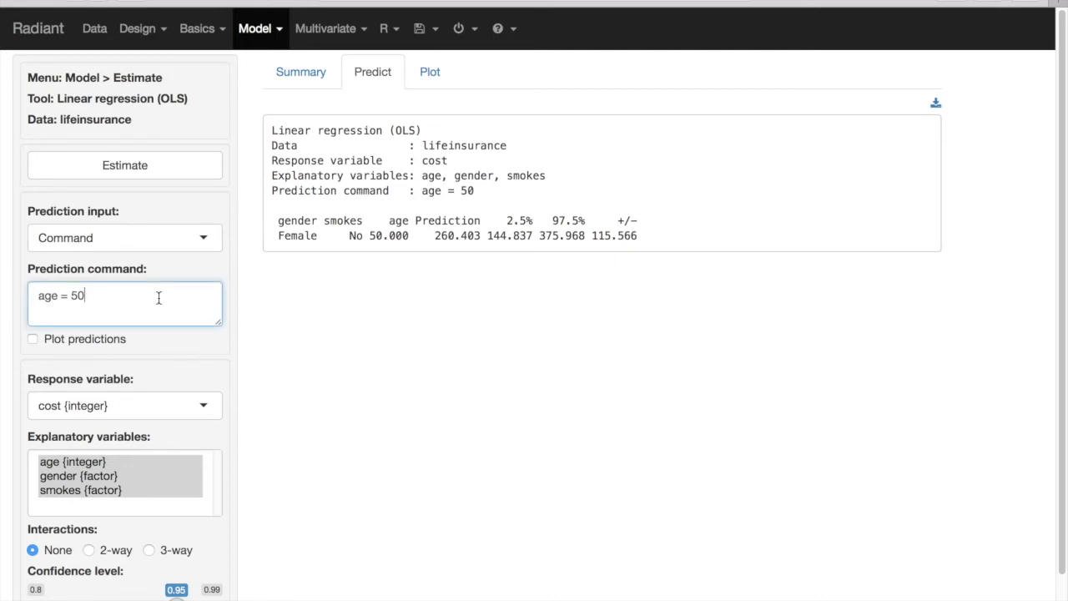
type(", gender = \"Male\", smokes = \"Yes")
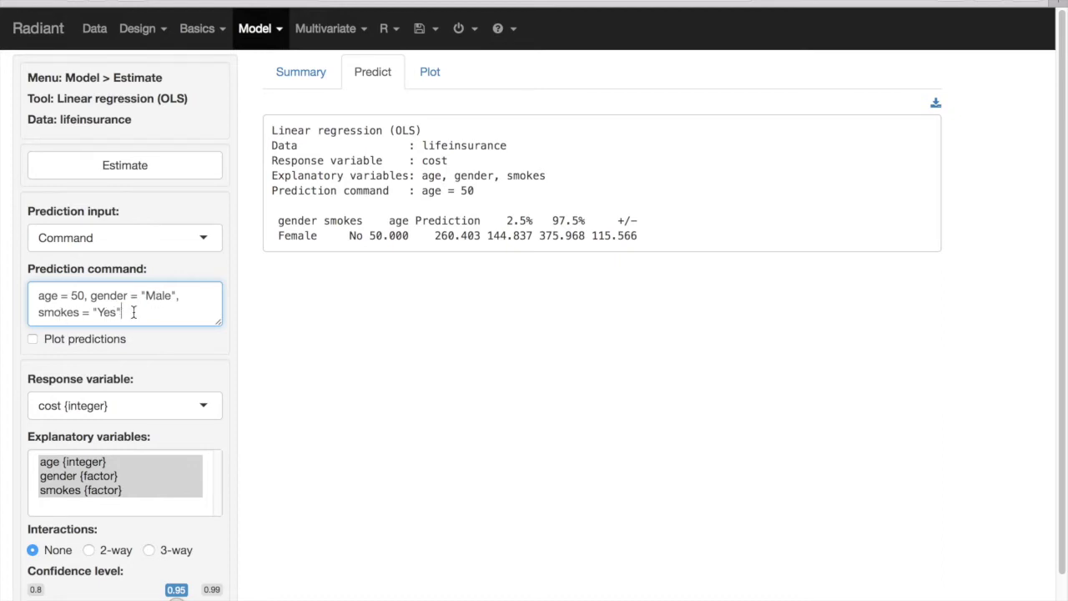
- Run the male-smoker command, predicting cost 396.490 with 95% interval 280.924–512.055
key("Return")
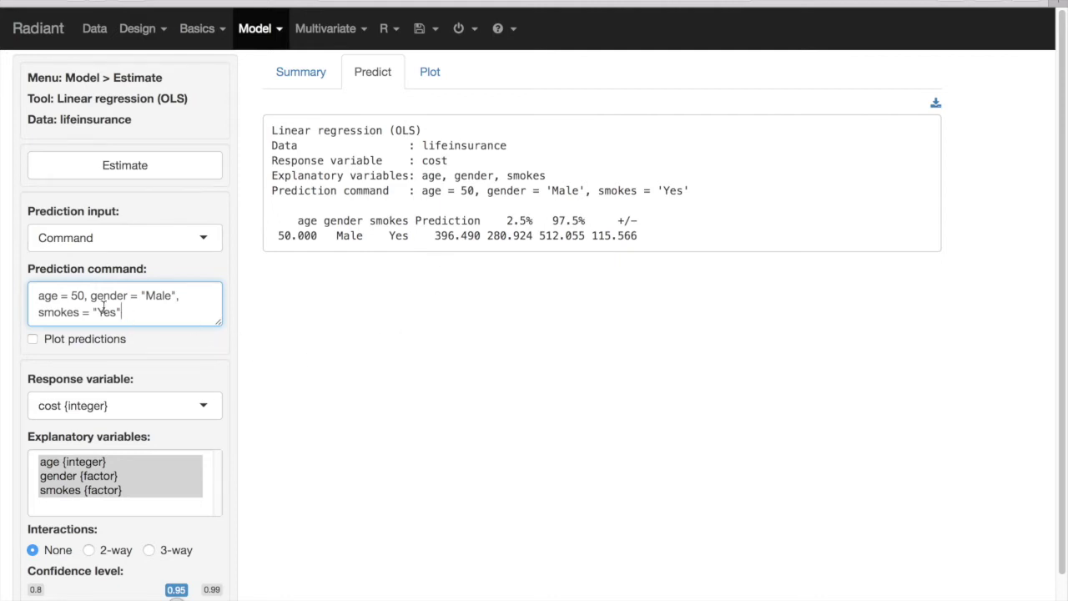
- Change the command to age 35, then smokes = "No", rerunning the prediction each time
left_click_drag(78, 297, 73, 298)
type("30")
key("BackSpace")
key("BackSpace")
type("5")
key("Return")
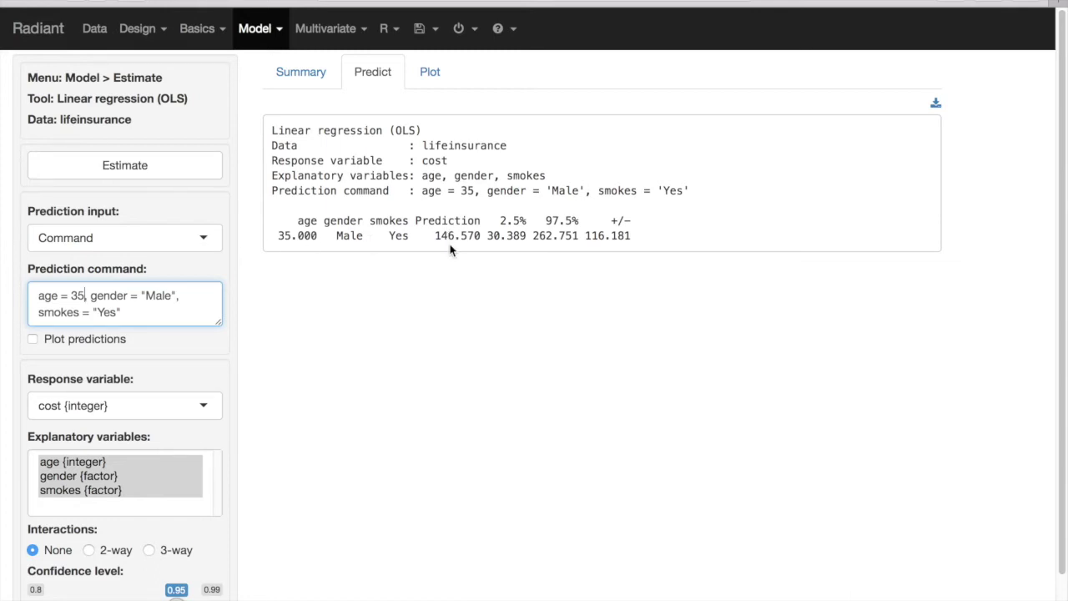
double_click(104, 312)
type("No")
key("Return")
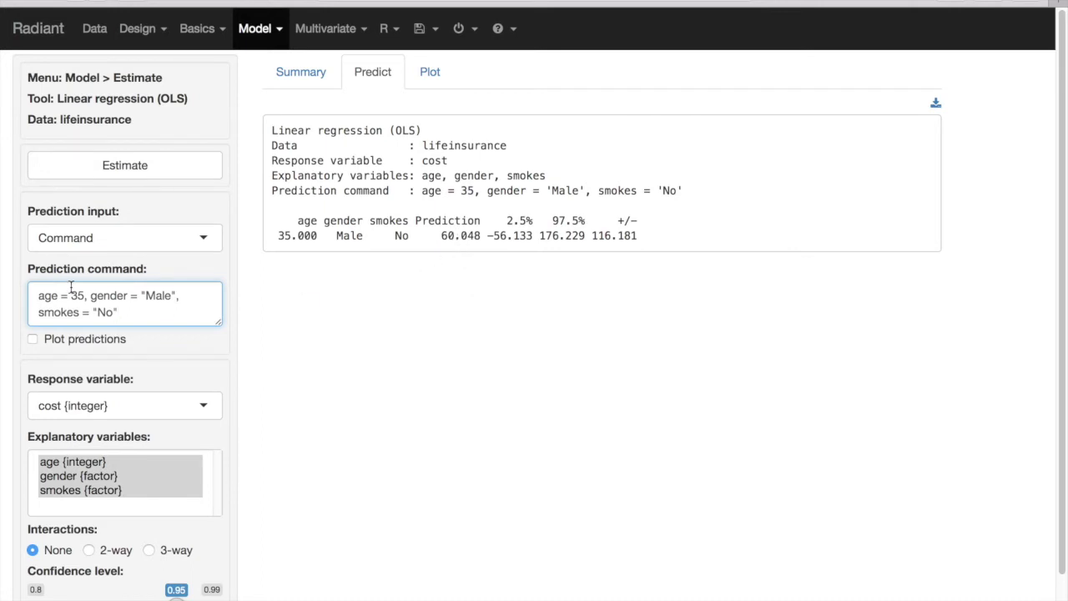
- Change the command to age 60 and gender "Female", predicting cost 427.016
left_click_drag(71, 296, 85, 296)
type("60")
left_click_drag(145, 295, 167, 295)
type("Female")
key("Return")
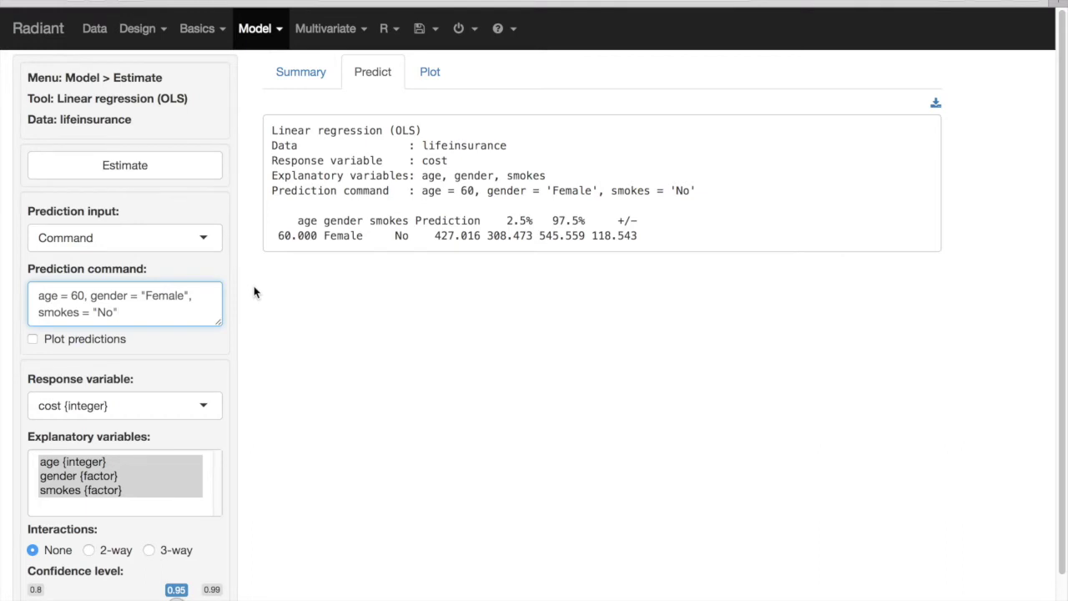
- Check the Prediction input choices without changing them, then switch back to the Excel data window
left_click(210, 241)
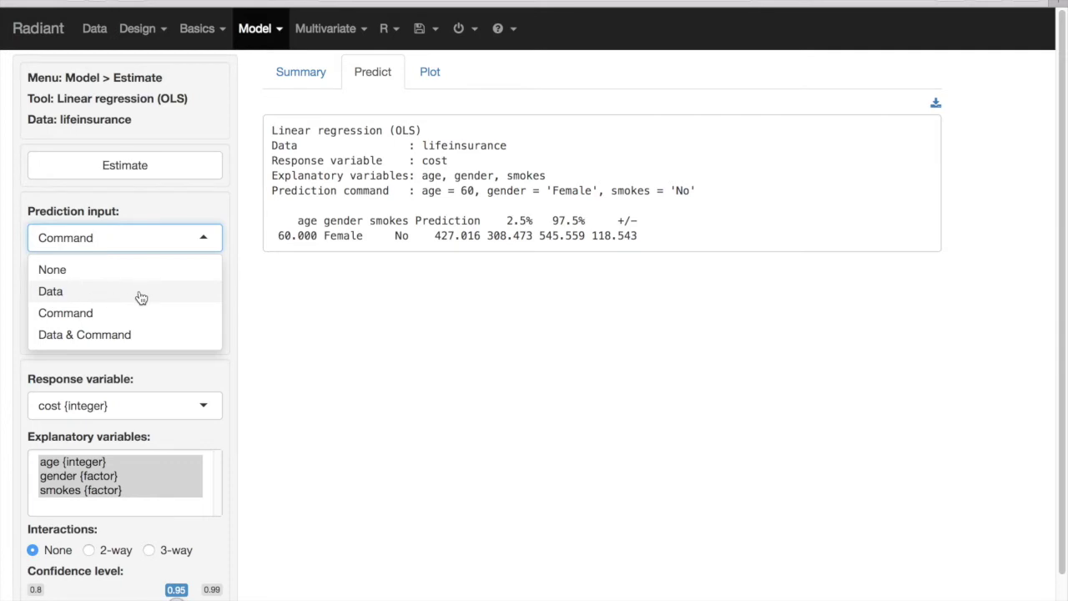
left_click(269, 286)
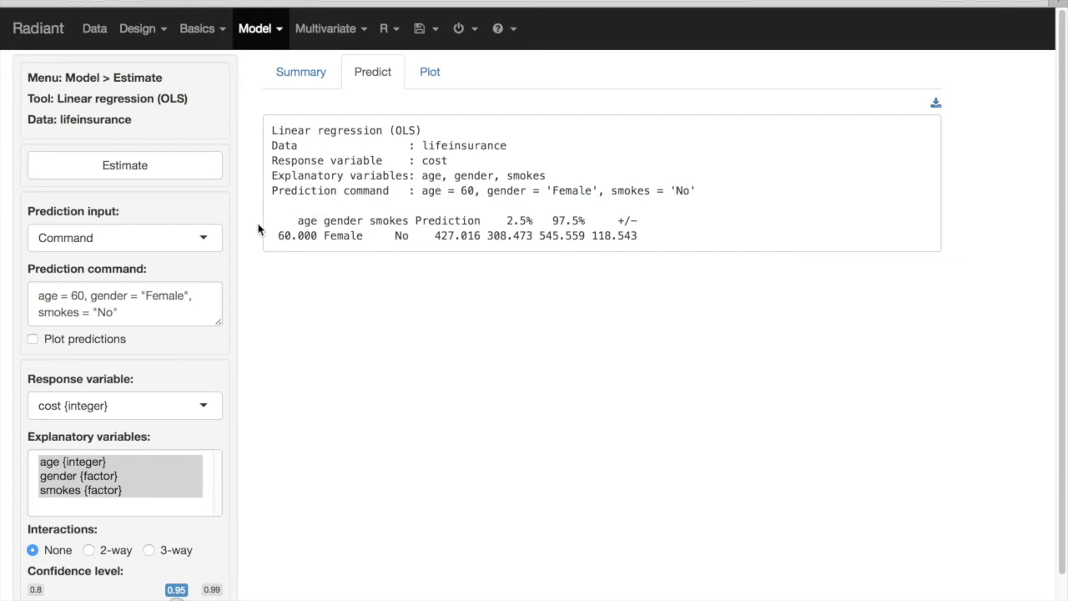
key("ctrl+Up")
left_click(575, 192)
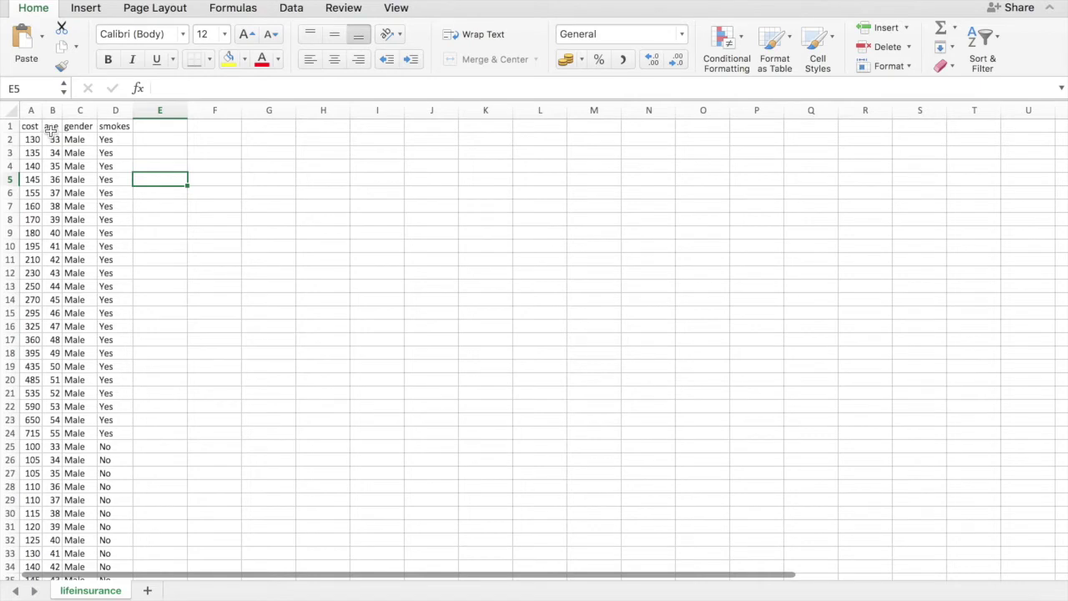
- Copy headers cost, age, gender, smokes from A1:D1 into row 1 of a new blank workbook
left_click_drag(31, 126, 127, 127)
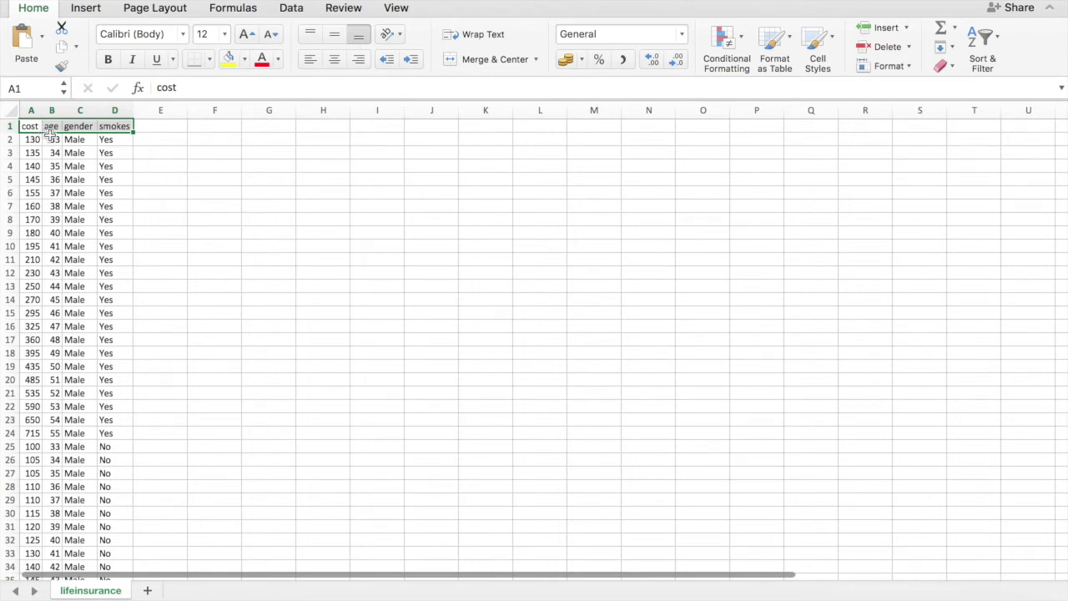
key("super+c")
key("super+shift+p")
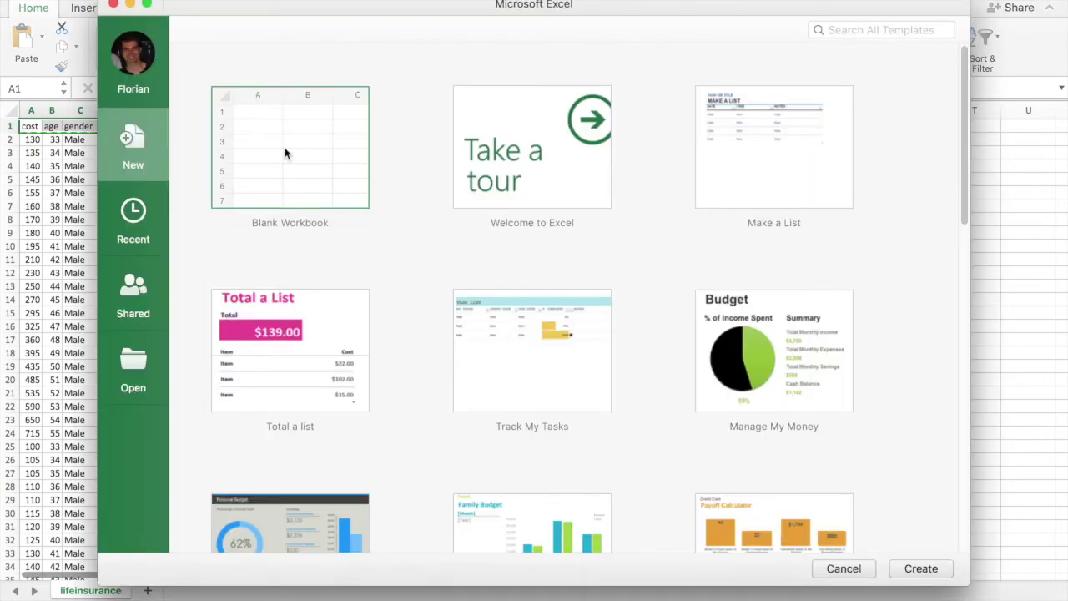
left_click(918, 567)
key("super+v")
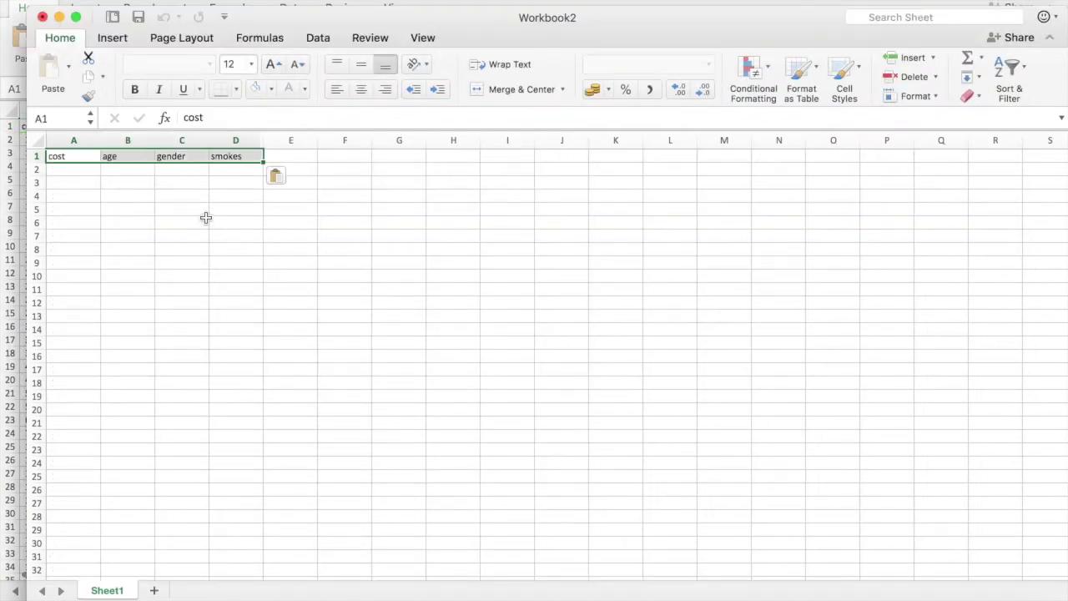
left_click(88, 170)
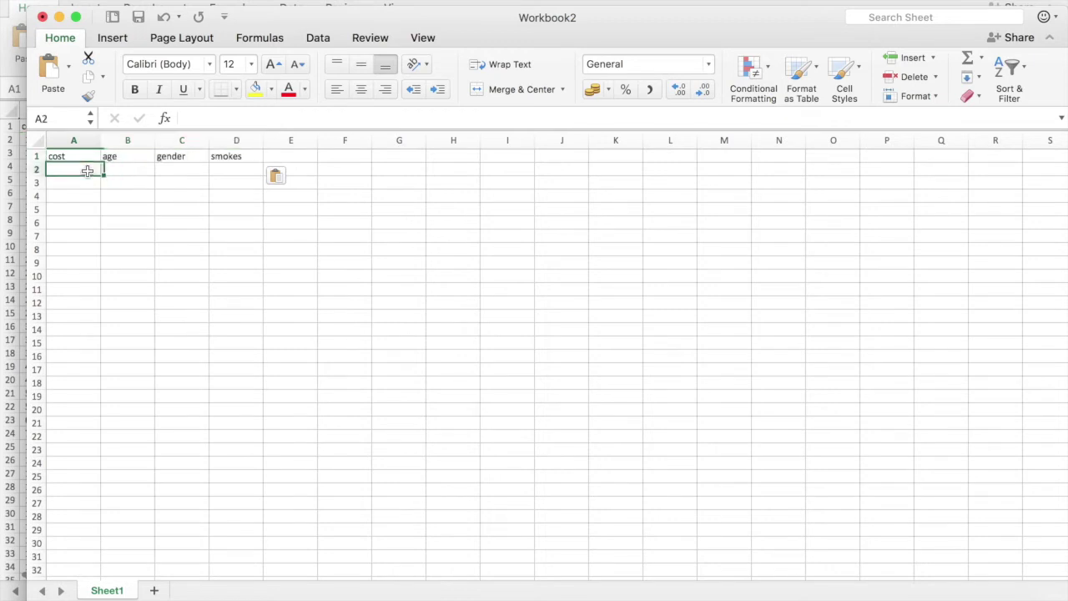
left_click(131, 170)
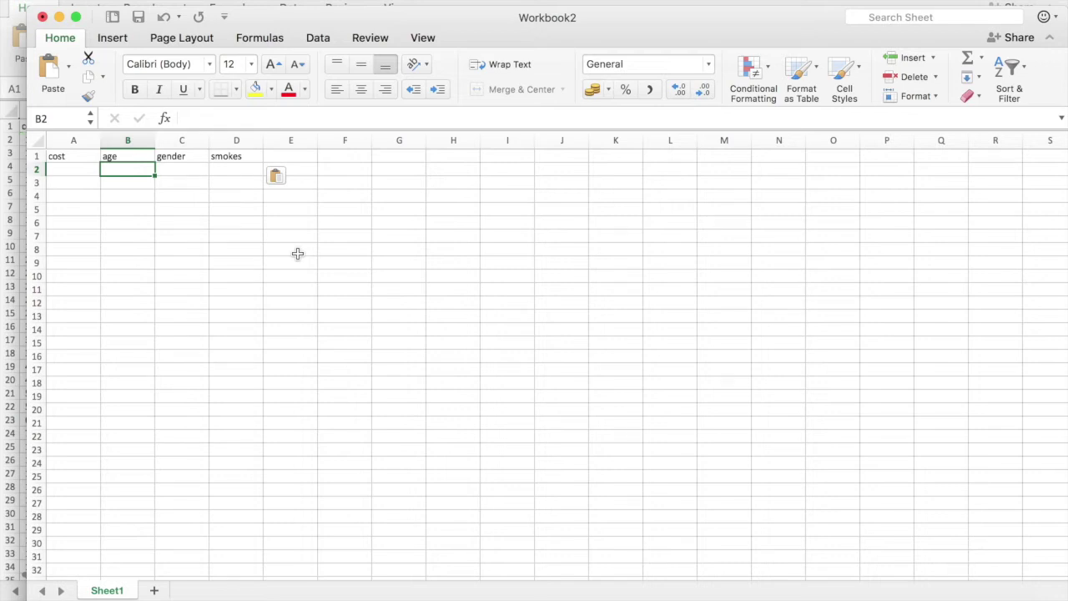
- Enter =RANDBETWEEN(35,55) in B2 for random ages
type("=")
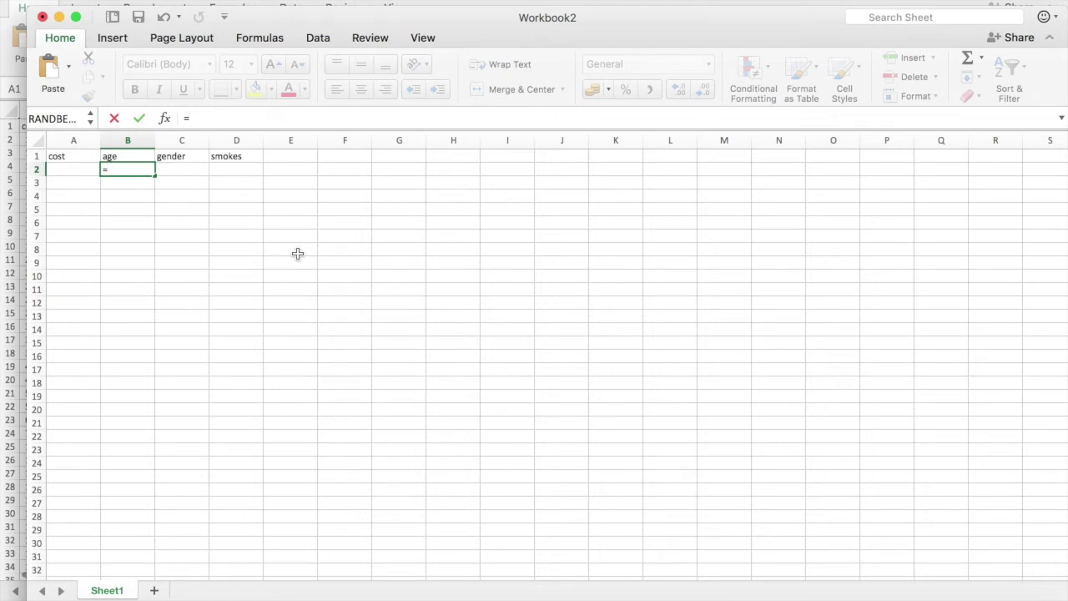
type("rand")
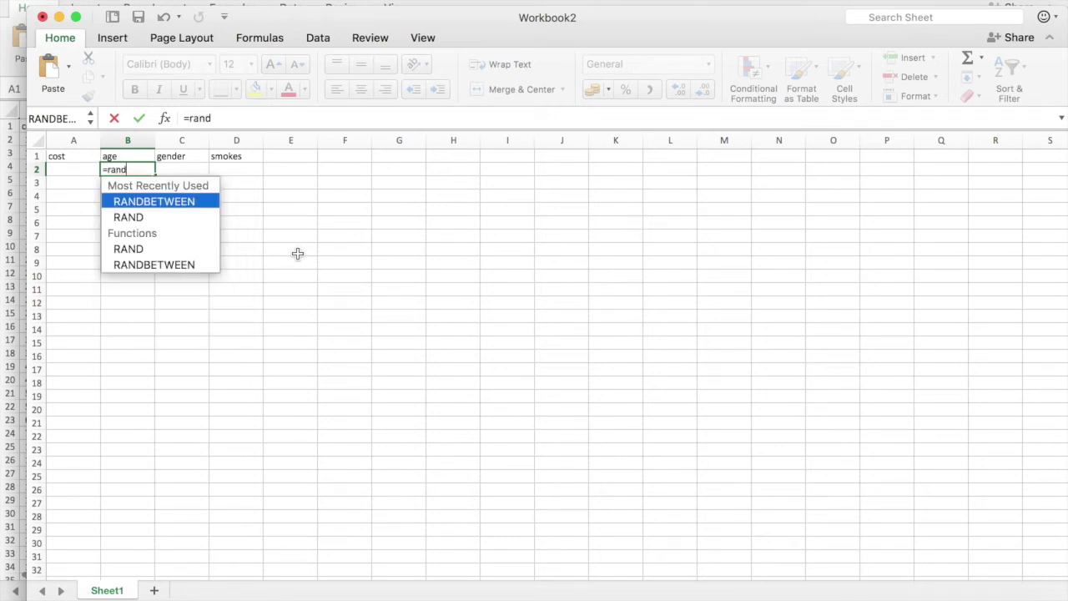
double_click(199, 201)
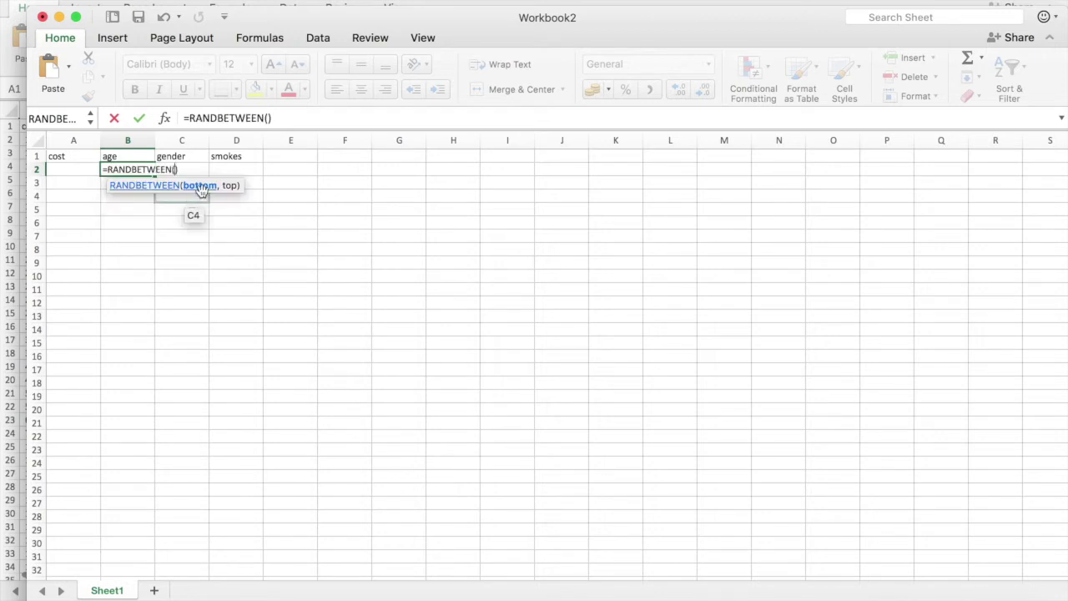
type("35,55")
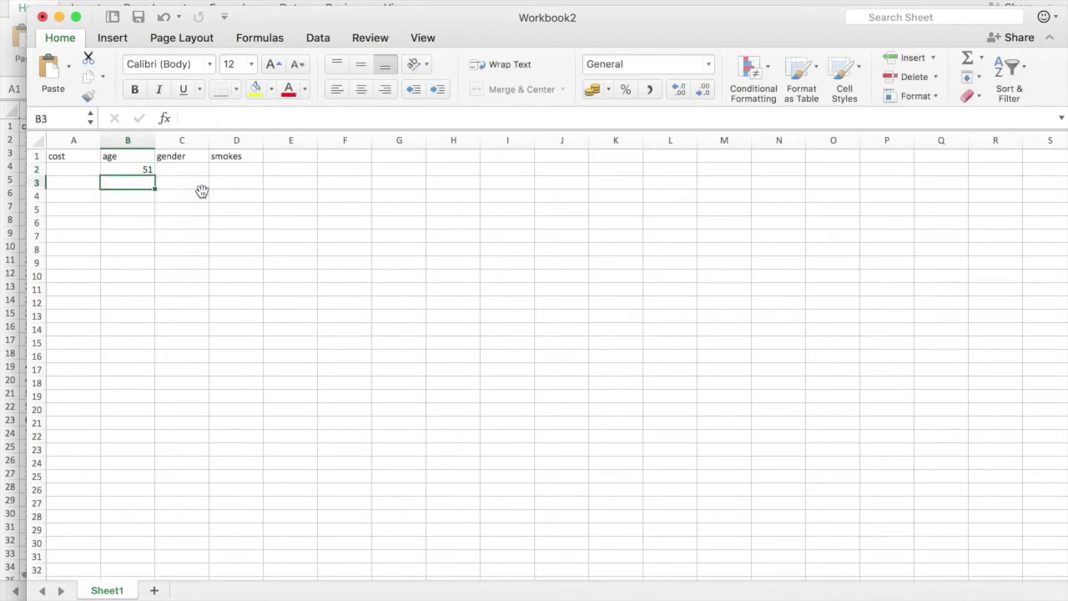
- Enter =IF(RAND()>.5,"Male","Female") in C2, accepting Excel's suggested correction
left_click(184, 168)
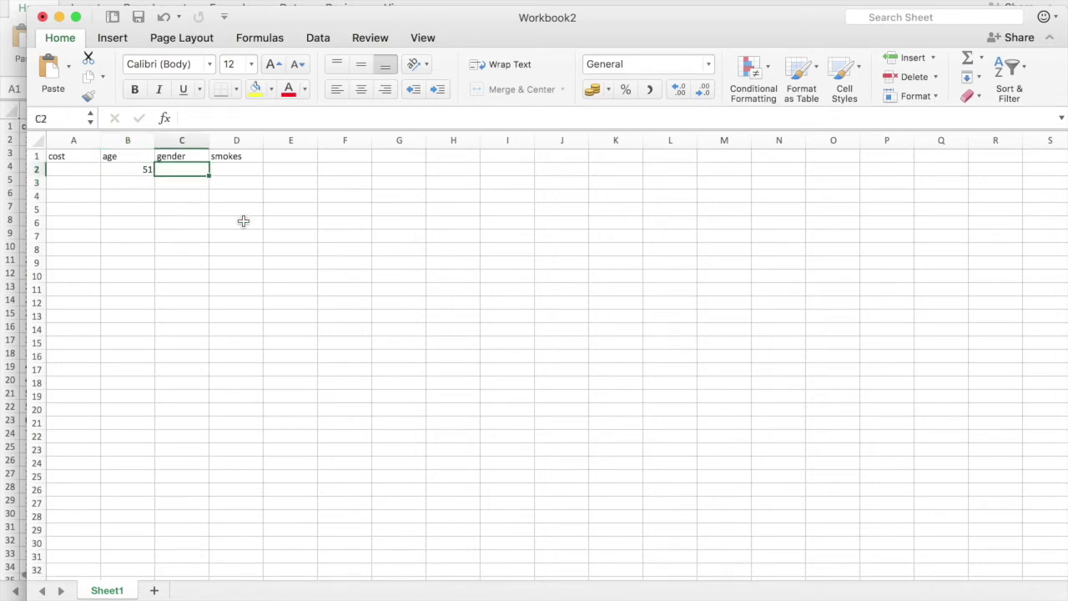
type("=")
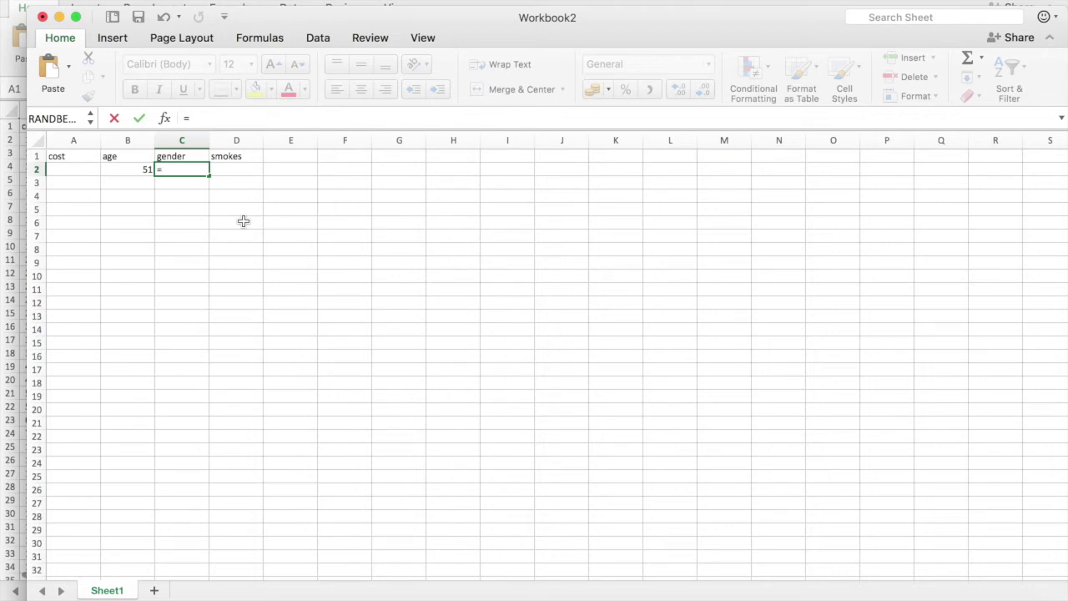
type("rand")
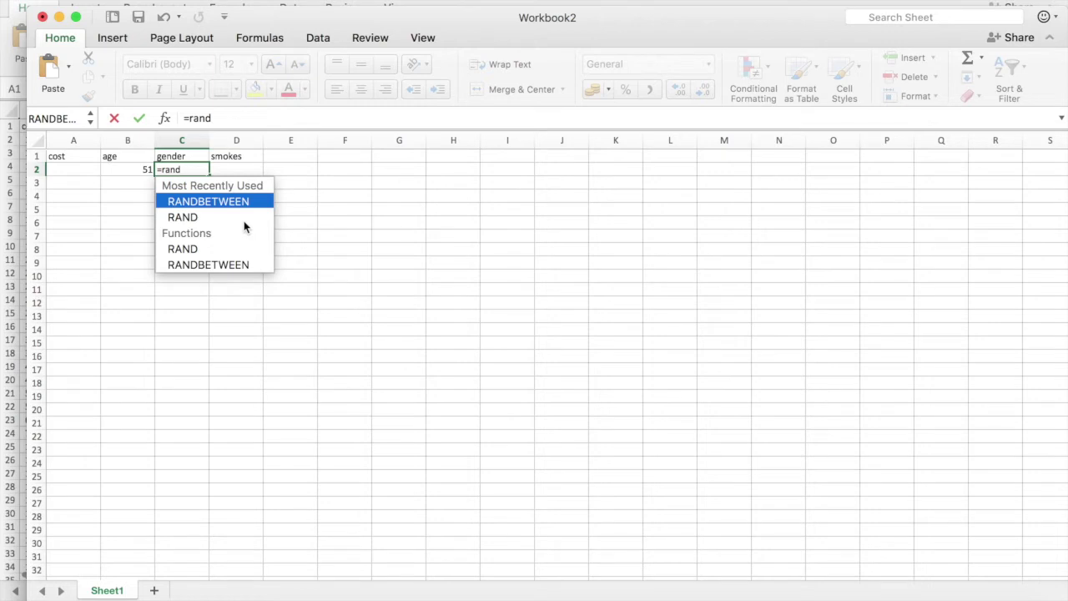
type("()>")
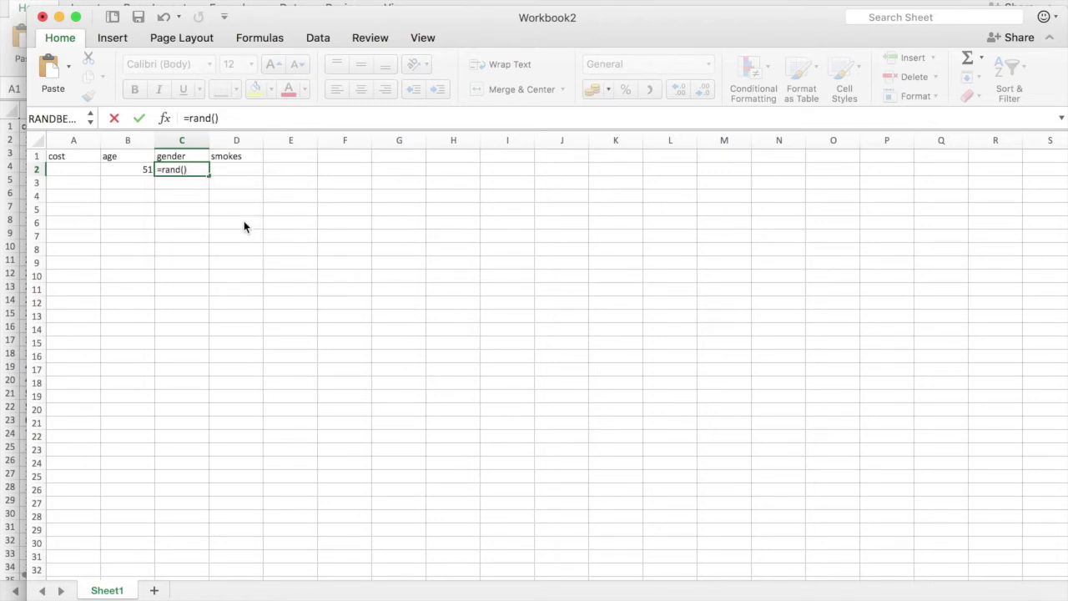
left_click(189, 118)
type("if(rand()>")
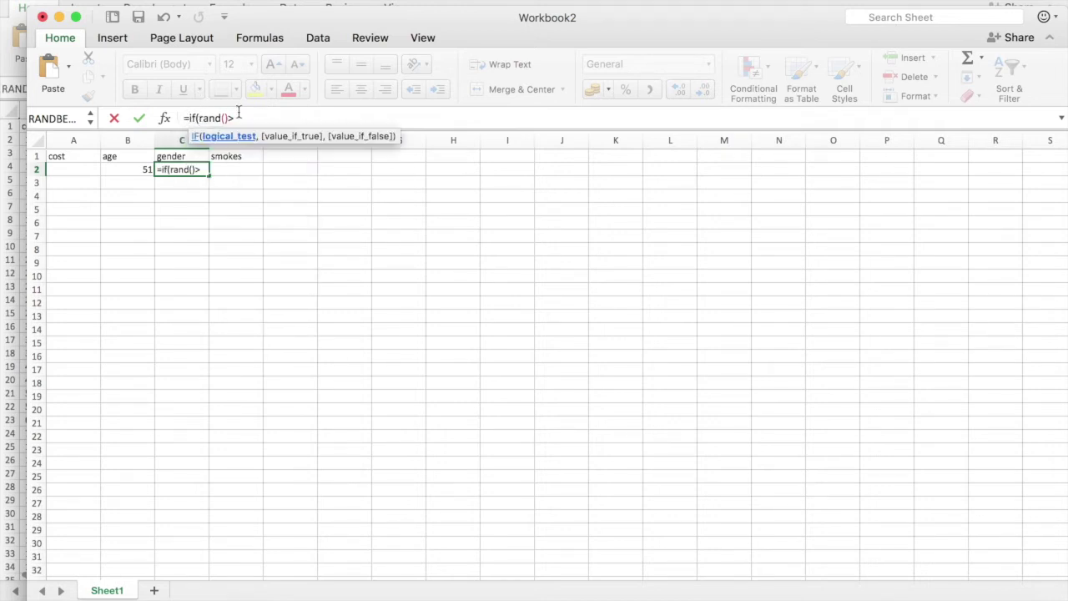
type(".5,\"")
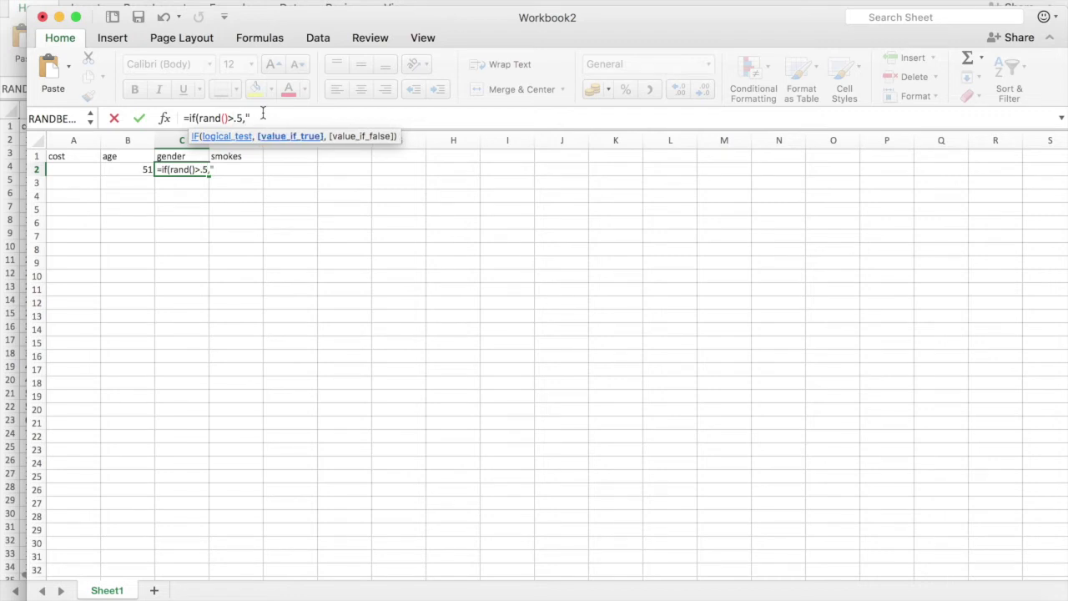
type("Male\",\"Female\"")
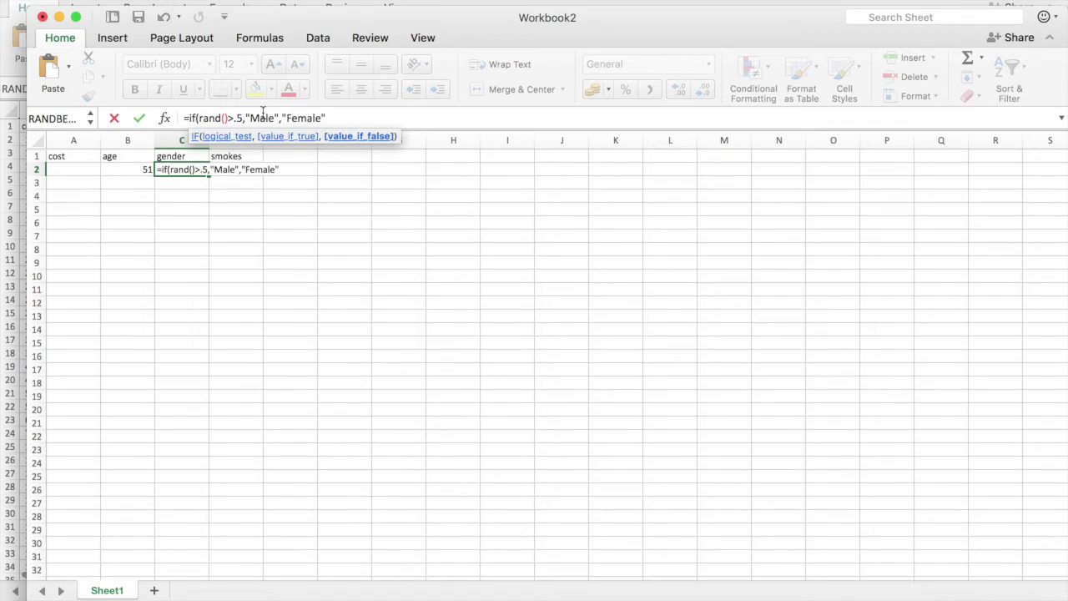
key("Return")
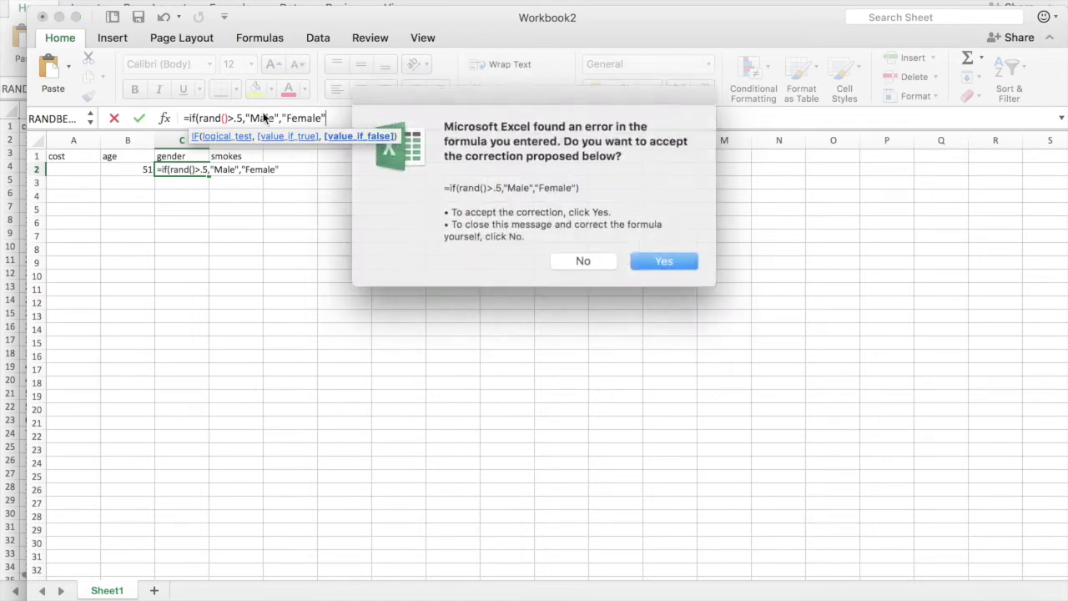
left_click(636, 256)
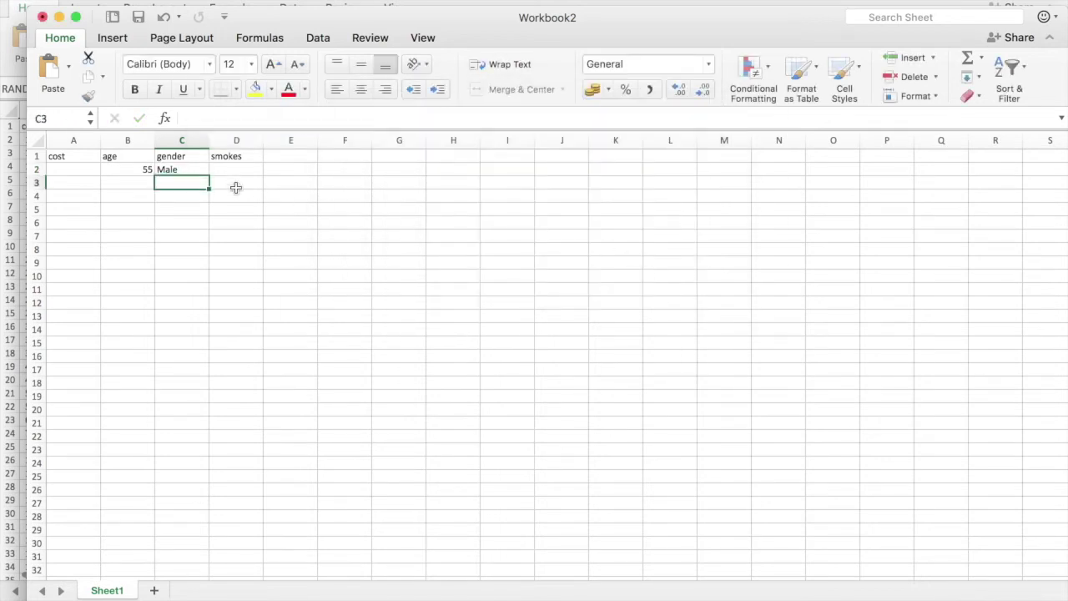
left_click(195, 170)
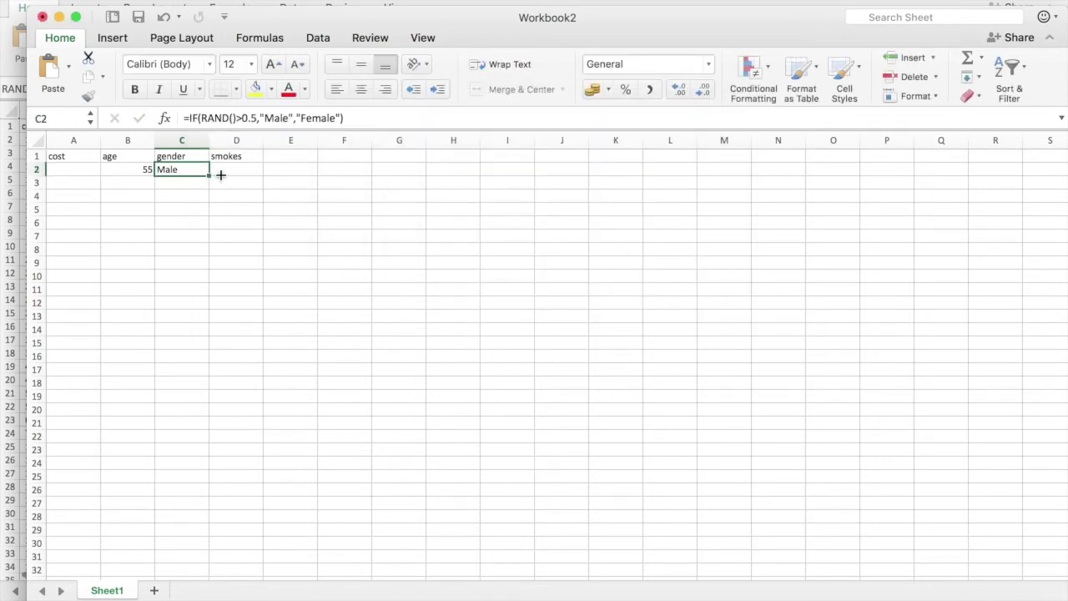
- Copy the gender formula into D2 and change its labels to Yes and No for smokes
left_click_drag(219, 172, 248, 172)
left_click(241, 170)
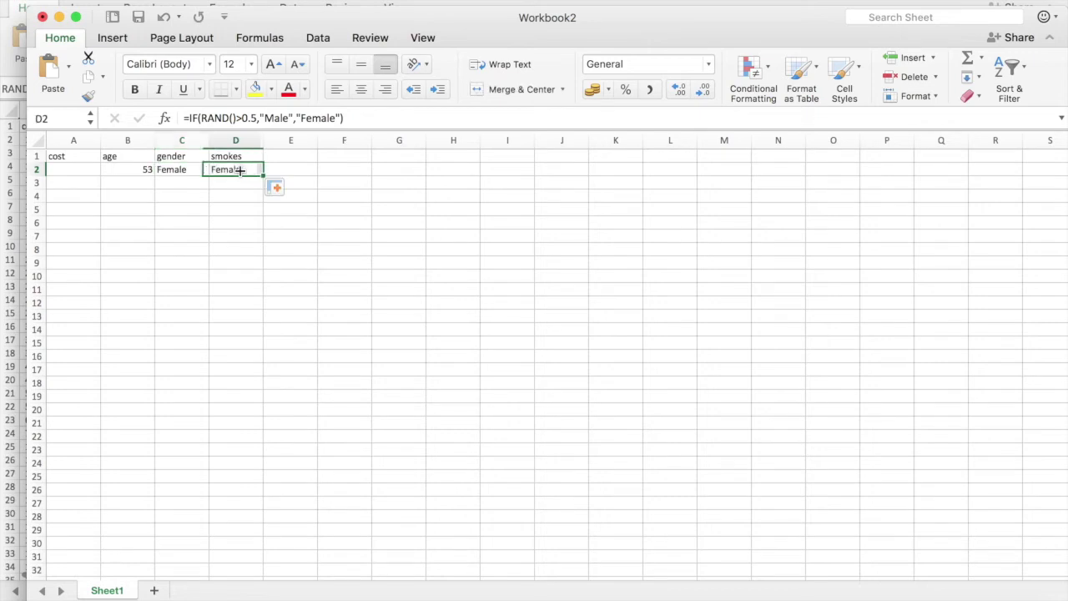
double_click(277, 117)
left_click(277, 117)
left_click_drag(265, 118, 317, 118)
type("Yes")
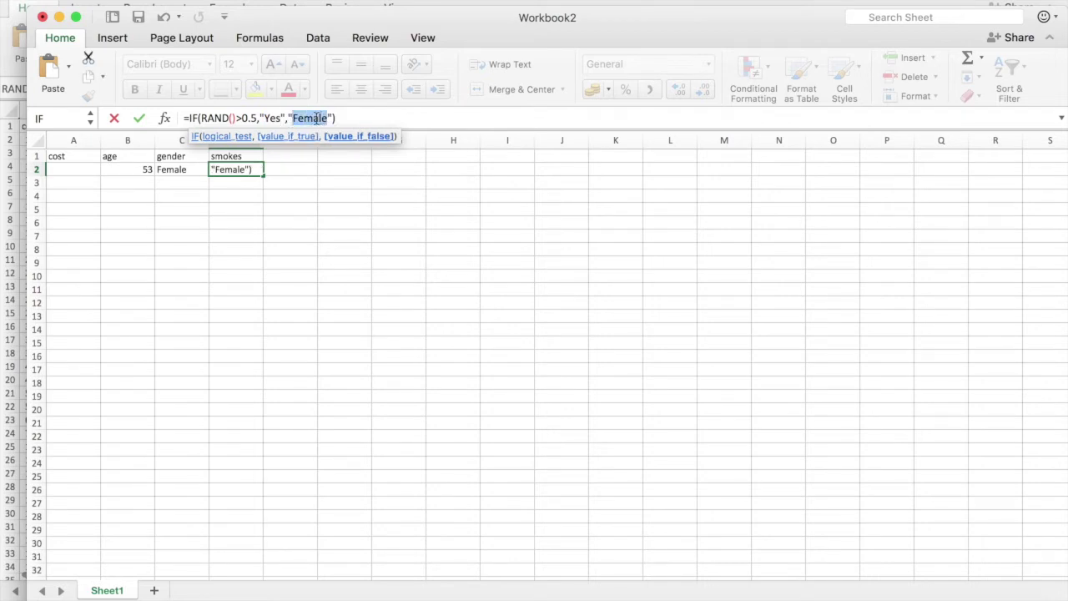
type("No")
key("Return")
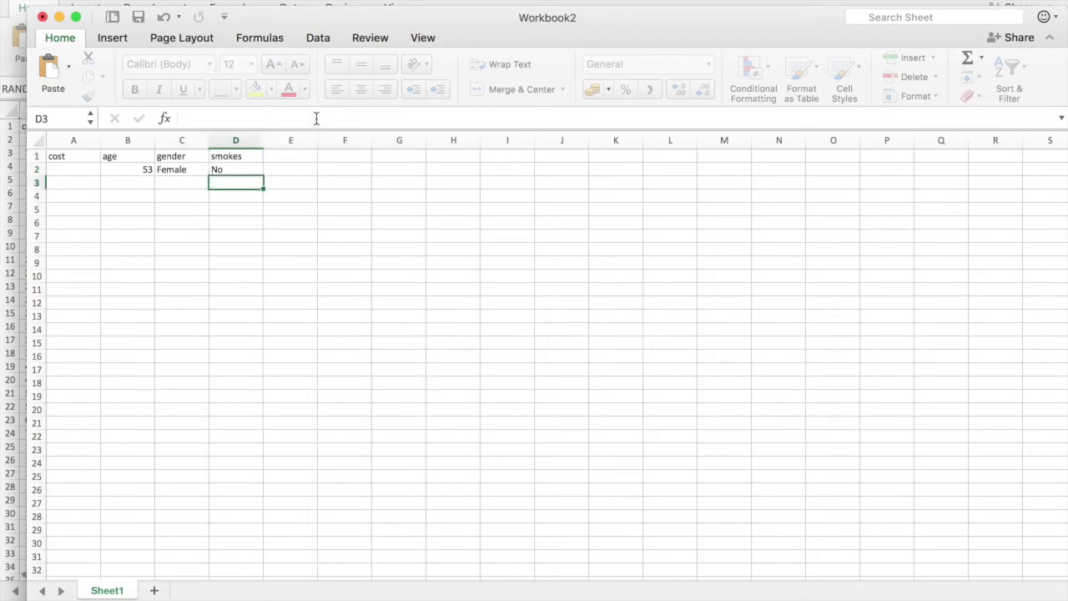
- Extend the age, gender and smokes formulas in B2:D2 down through row 101
mouse_move(143, 170)
left_mouse_down()
mouse_move(237, 174)
mouse_move(269, 598)
mouse_move(257, 521)
mouse_move(254, 584)
mouse_move(253, 440)
left_mouse_up()
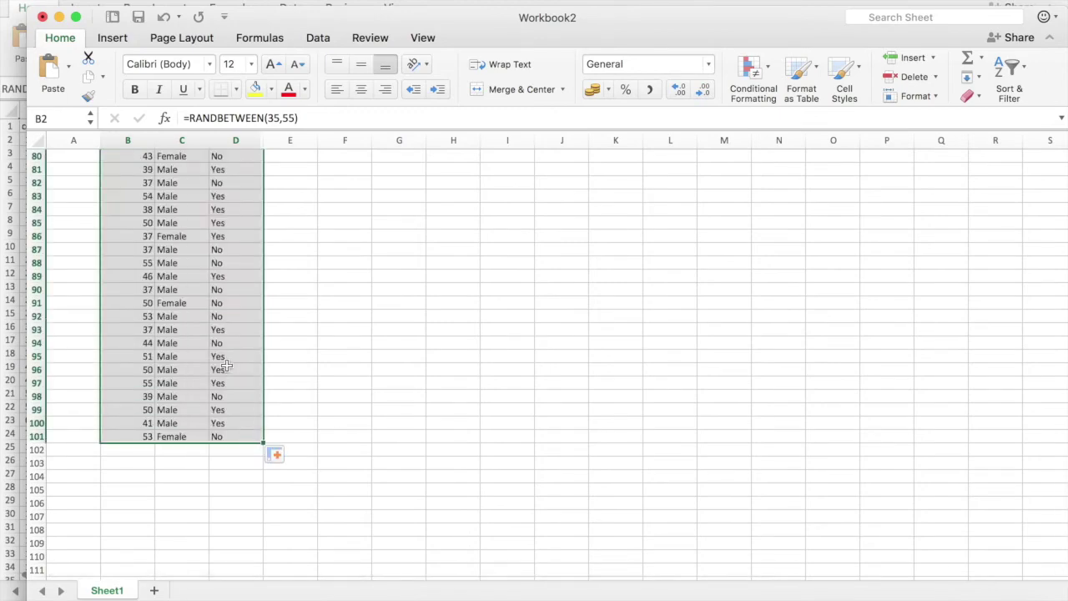
scroll(248, 322, "up", 20)
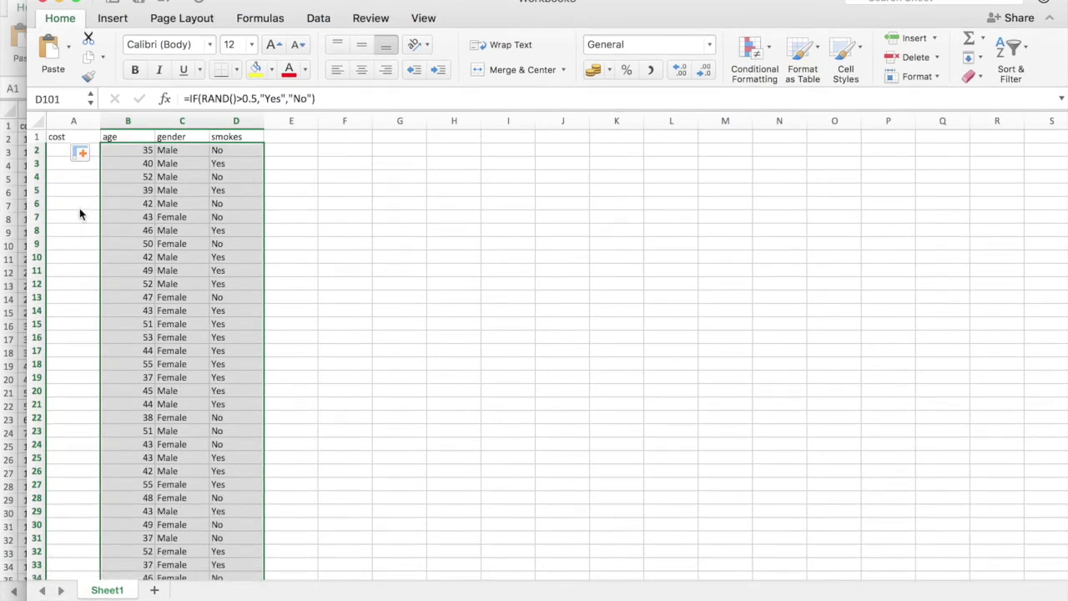
scroll(77, 216, "down", 1)
left_click(75, 173)
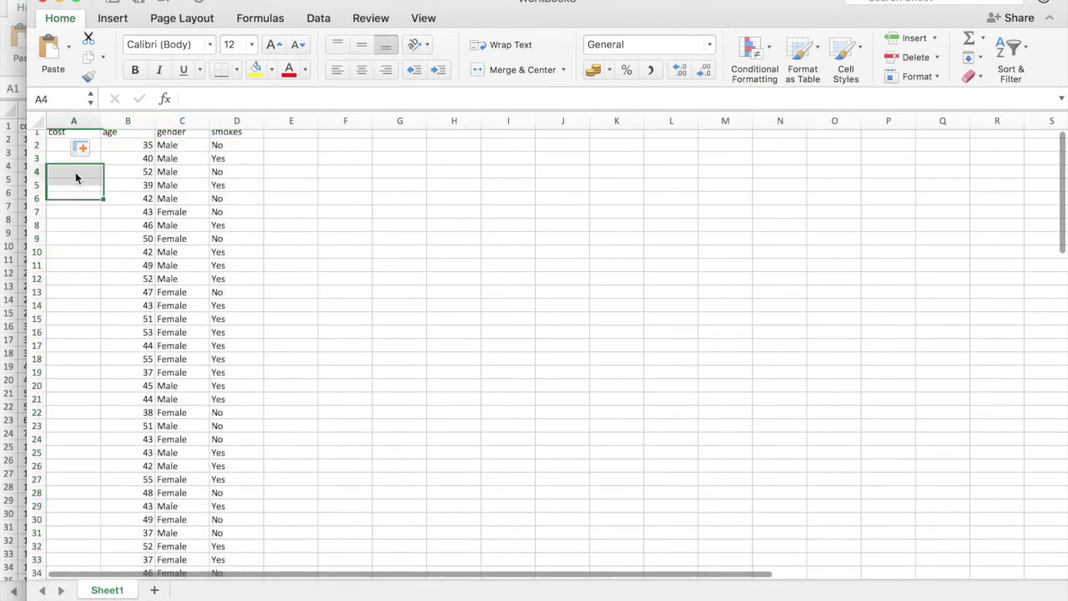
left_click(56, 136)
left_click(62, 152)
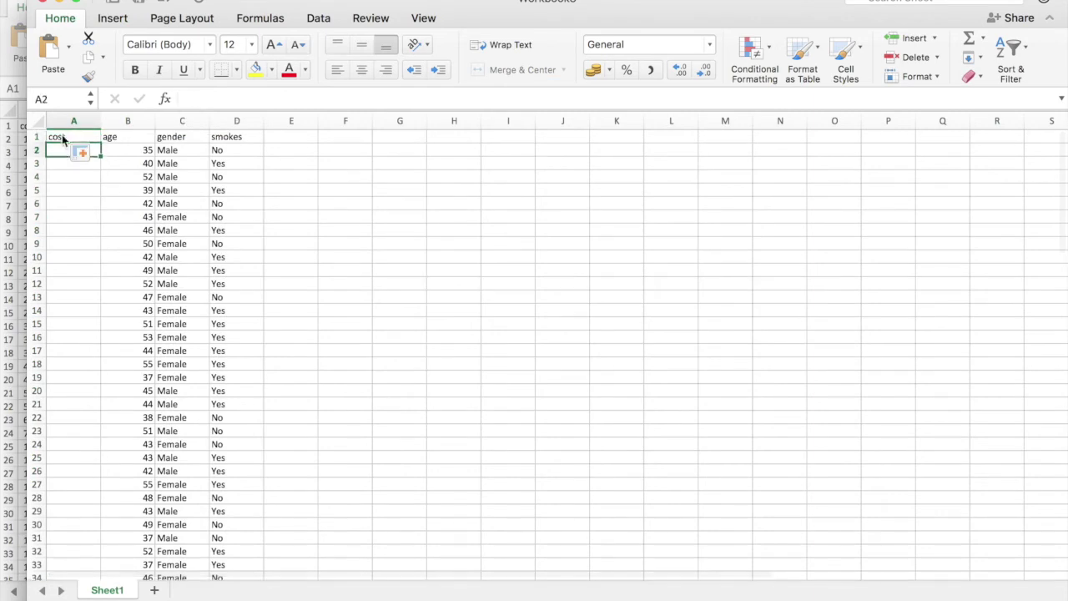
- Save the sheet to the Desktop as lifeinsurance_new in CSV UTF-8 format, then close it
left_click(98, 0)
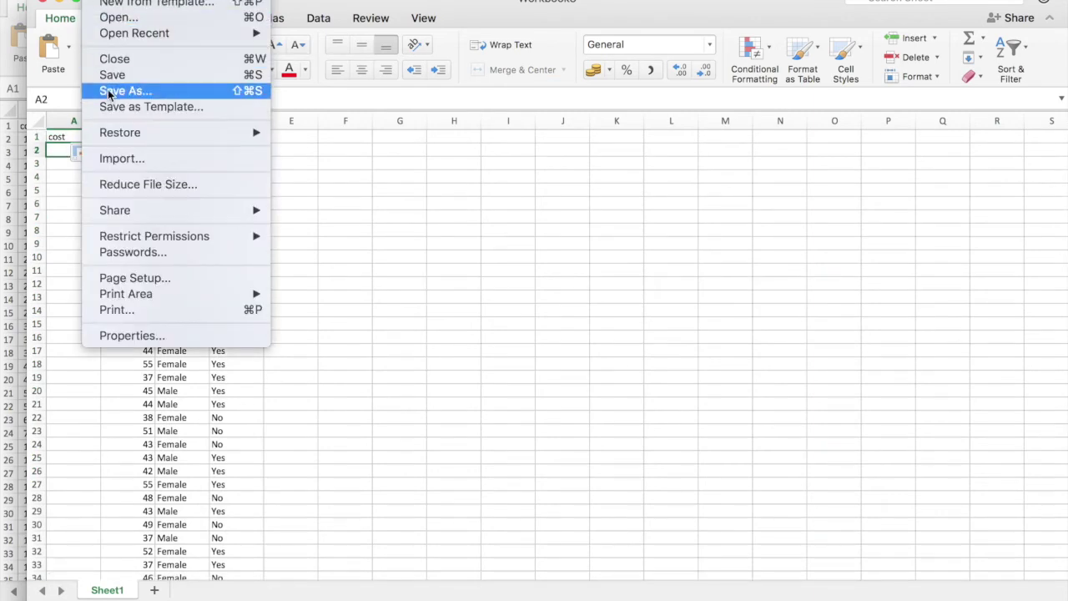
left_click(732, 164)
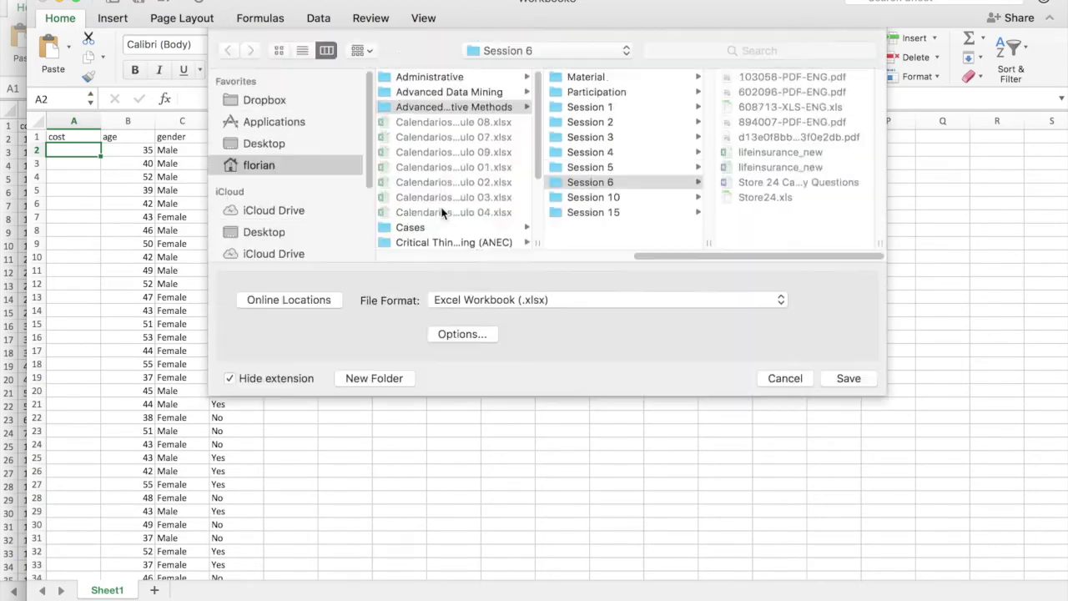
left_click(275, 216)
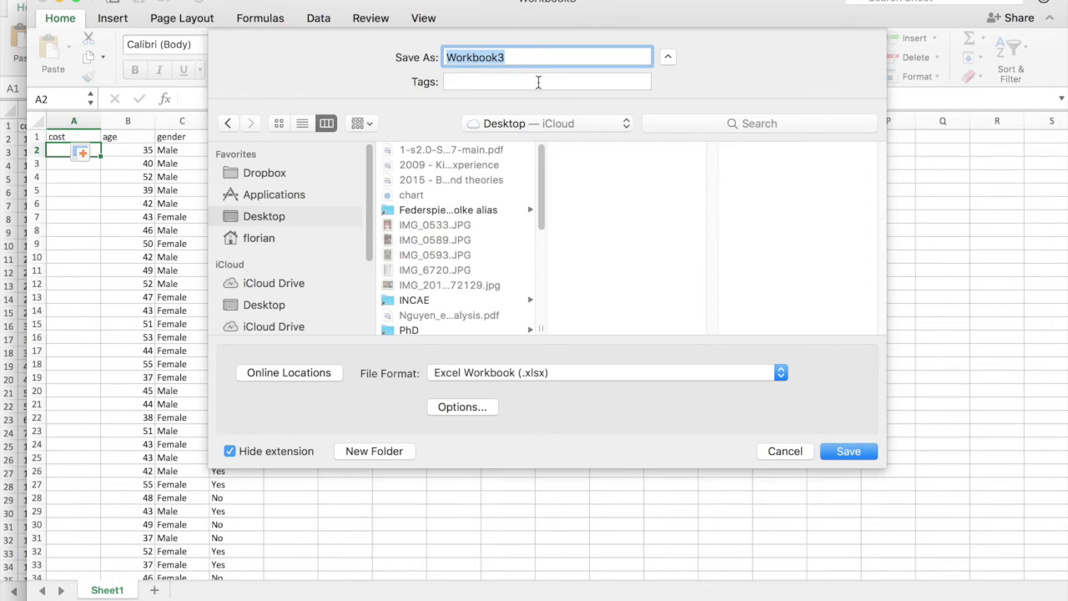
type("life")
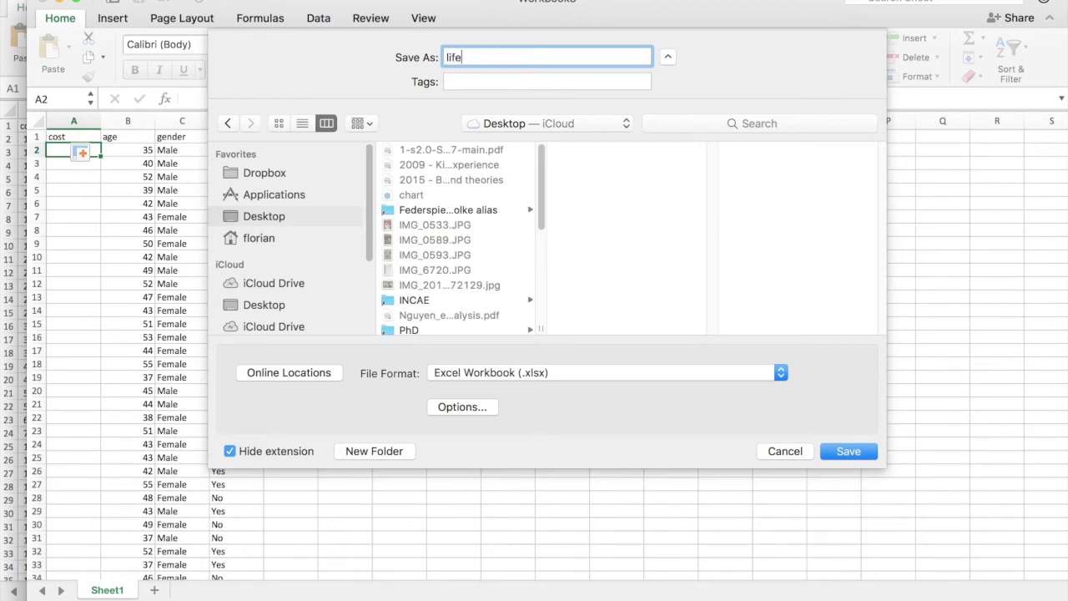
type("insurance_new")
left_click(652, 381)
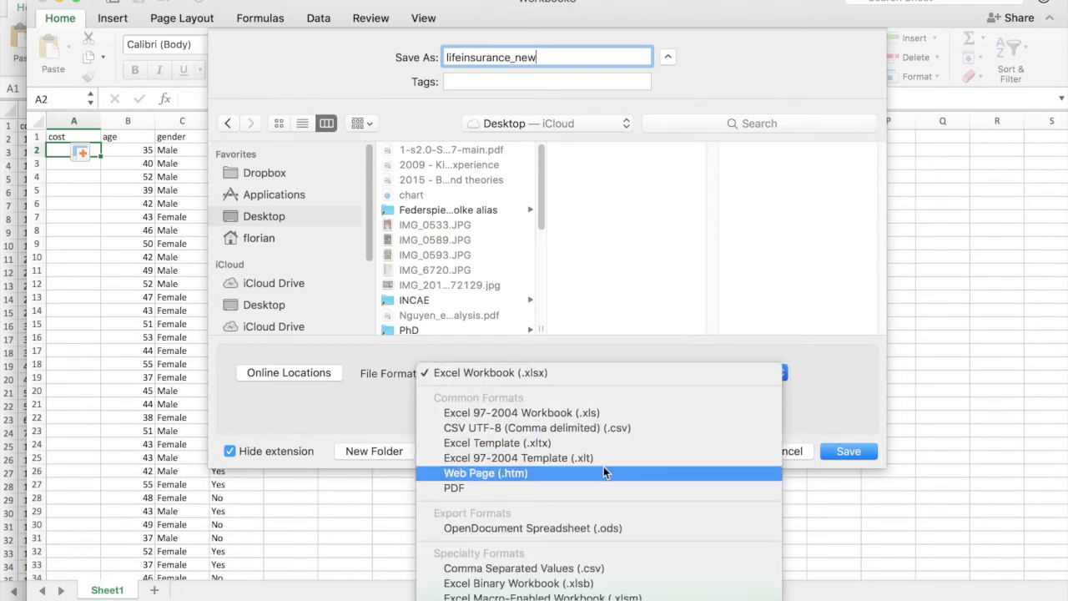
left_click(599, 429)
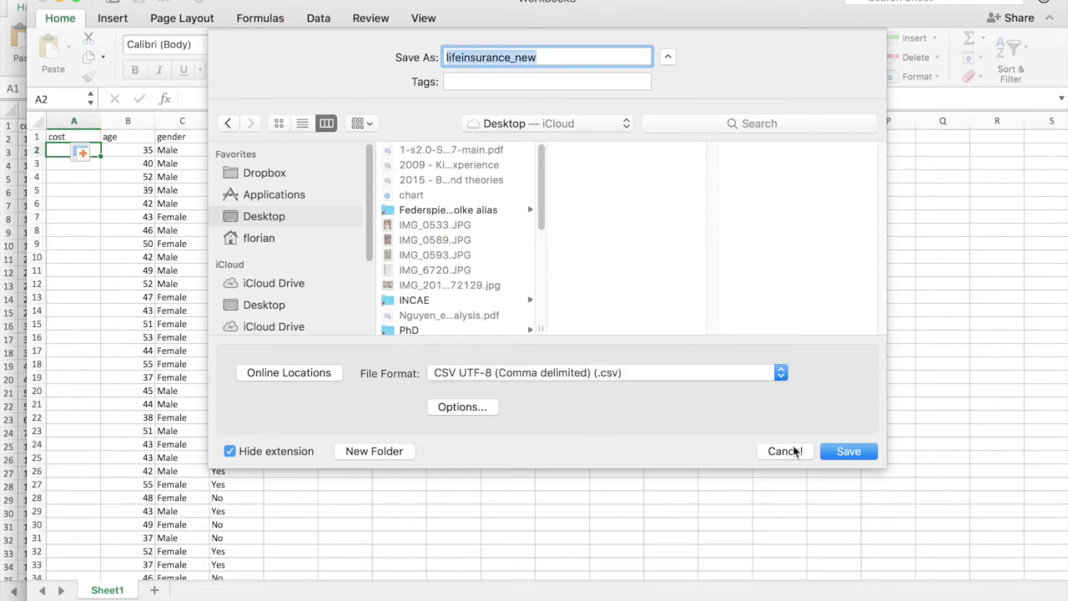
left_click(842, 449)
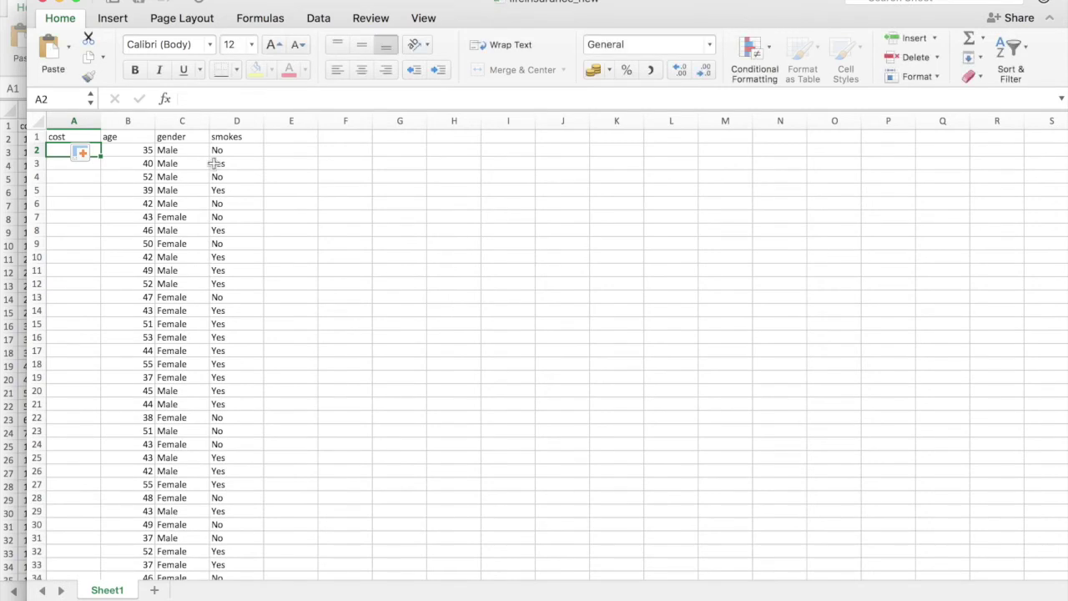
left_click(44, 2)
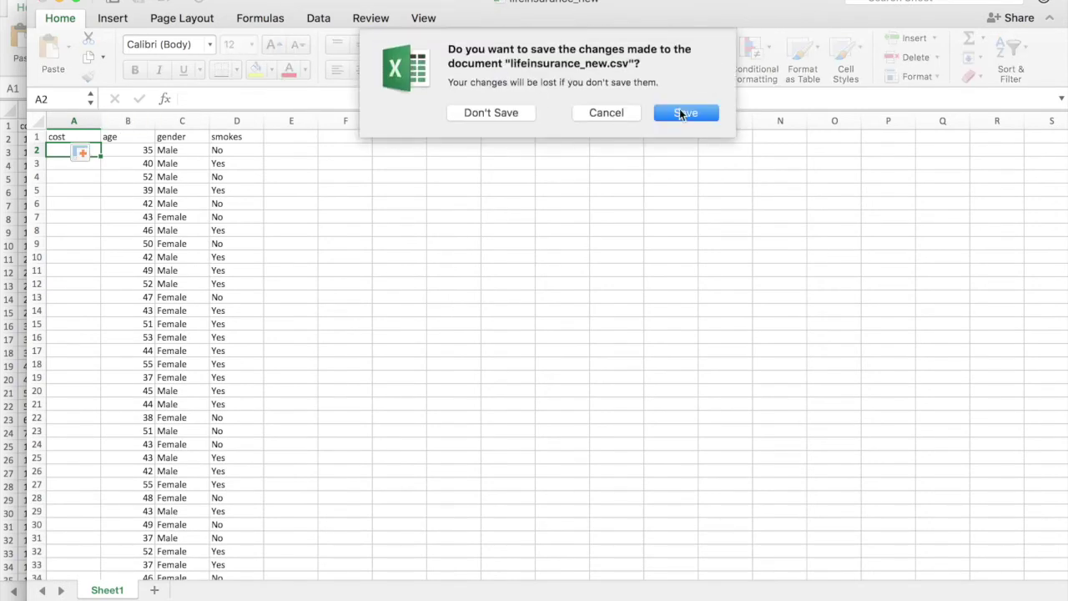
left_click(682, 114)
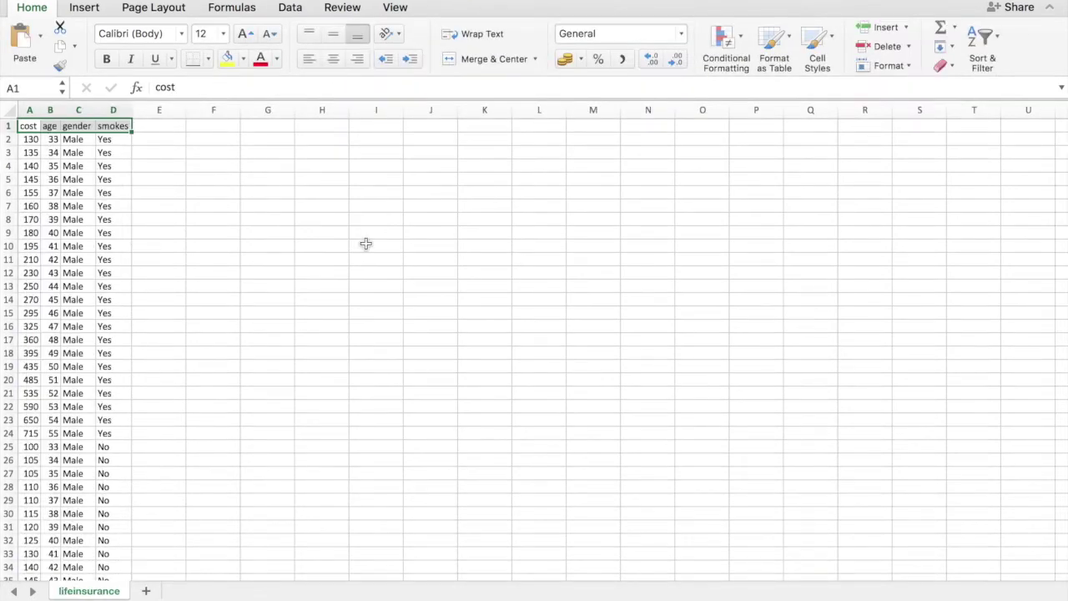
- Return to Radiant and confirm the Command prediction still gives 427.016 for the 60-year-old non-smoking female
key("ctrl+Up")
left_click(604, 178)
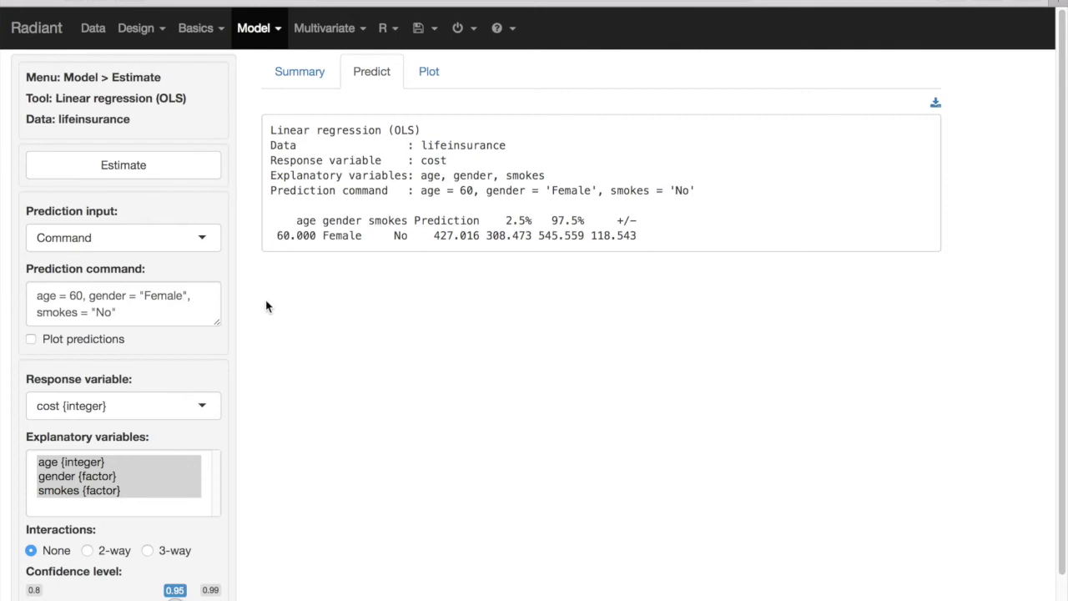
left_click(313, 75)
left_click(371, 73)
left_click(201, 242)
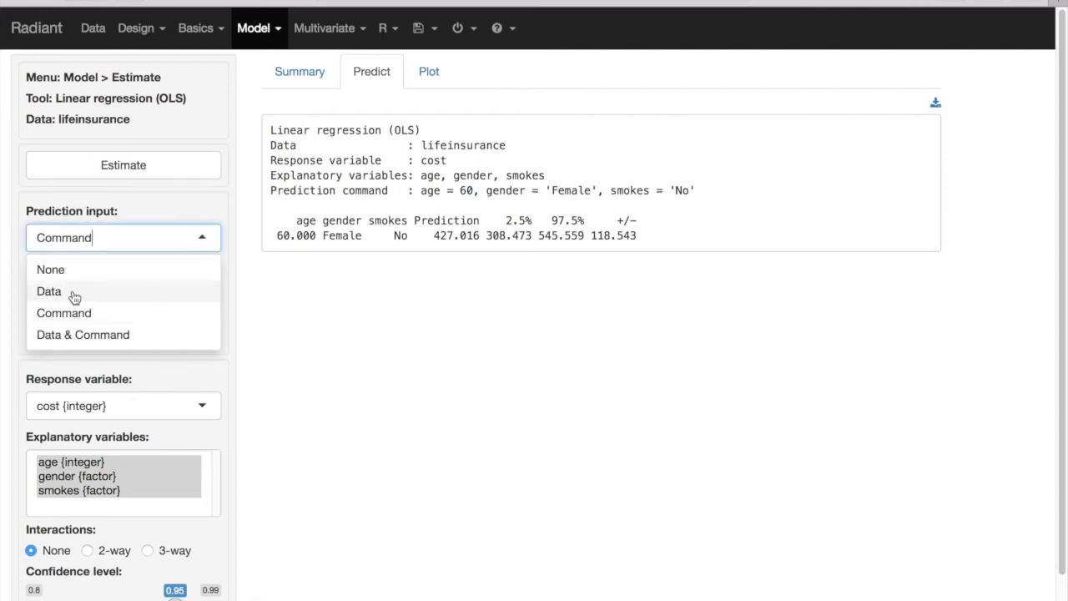
left_click(255, 133)
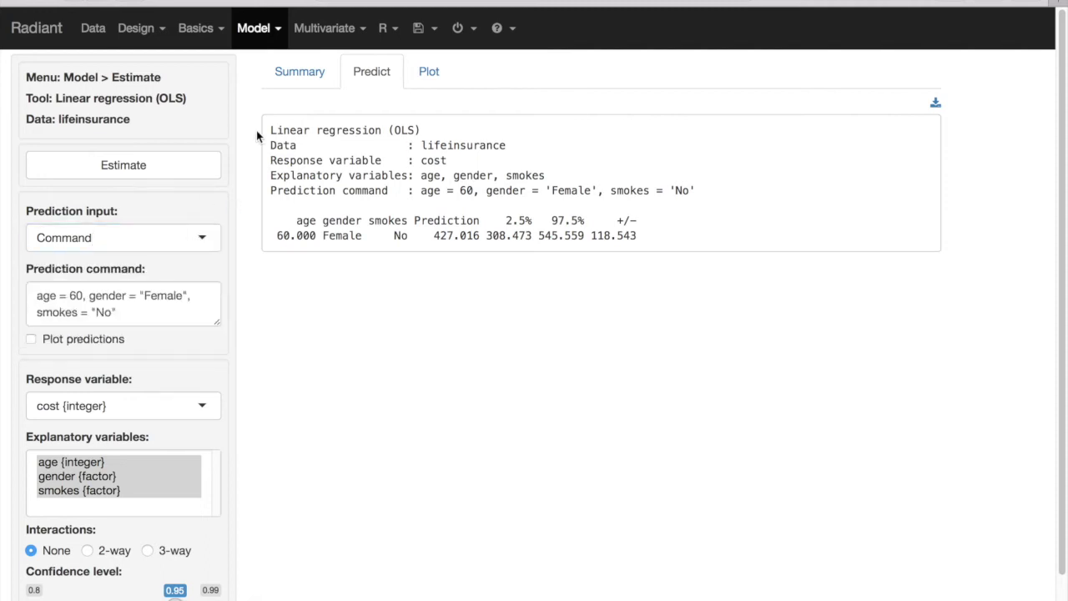
- Load lifeinsurance_new.csv from the Desktop on the Data > Manage page
left_click(95, 30)
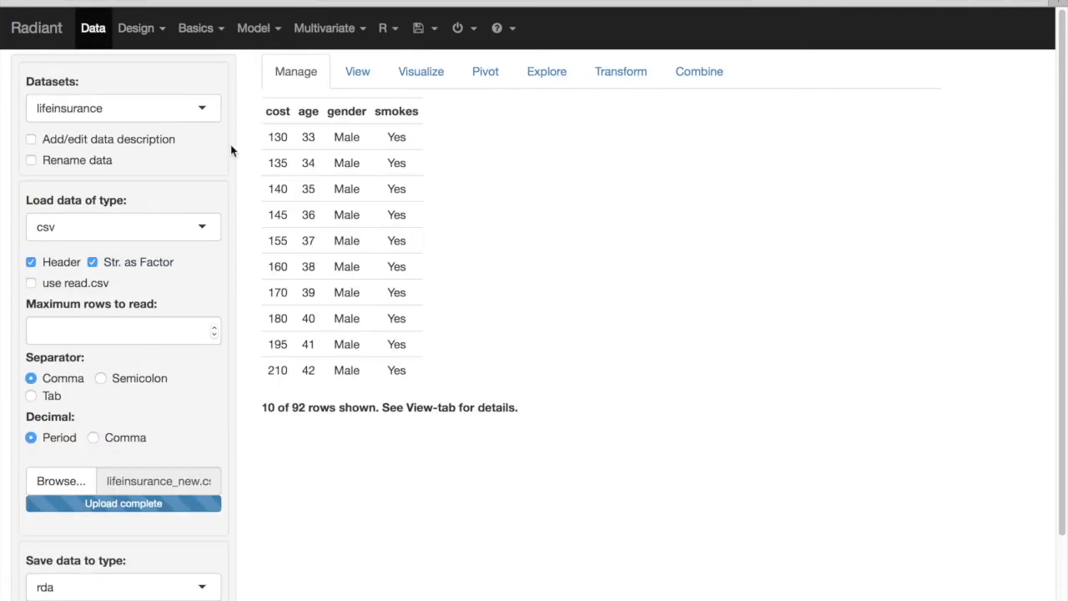
left_click(51, 481)
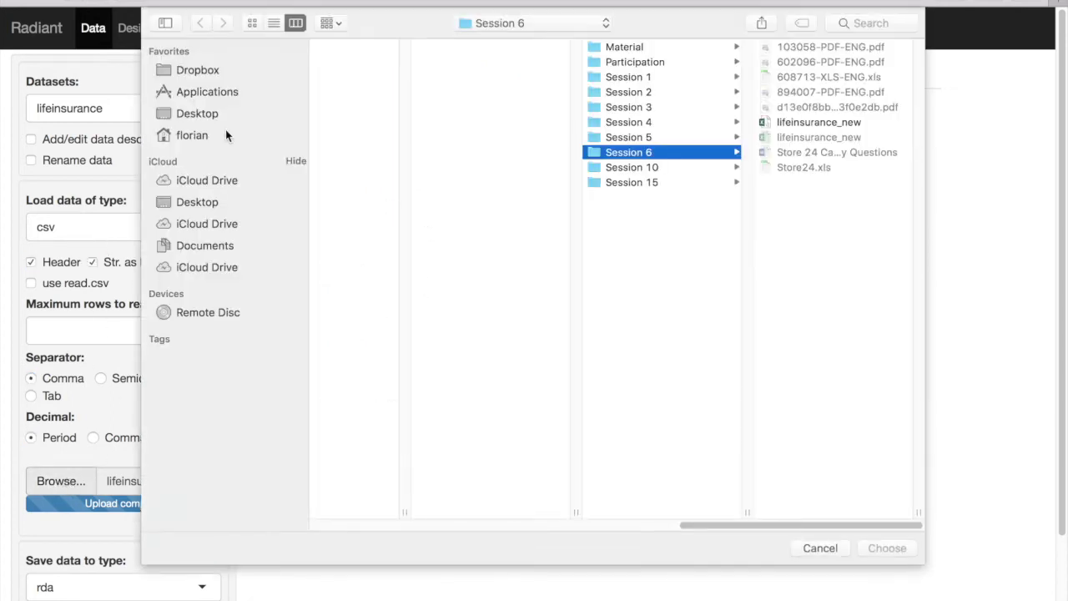
left_click(223, 117)
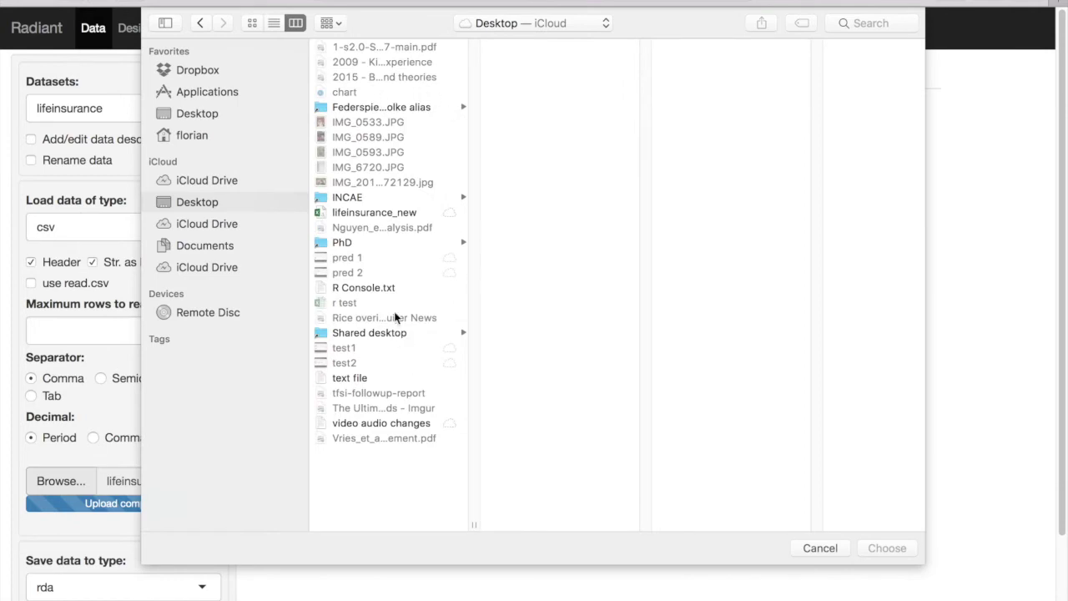
left_click(391, 215)
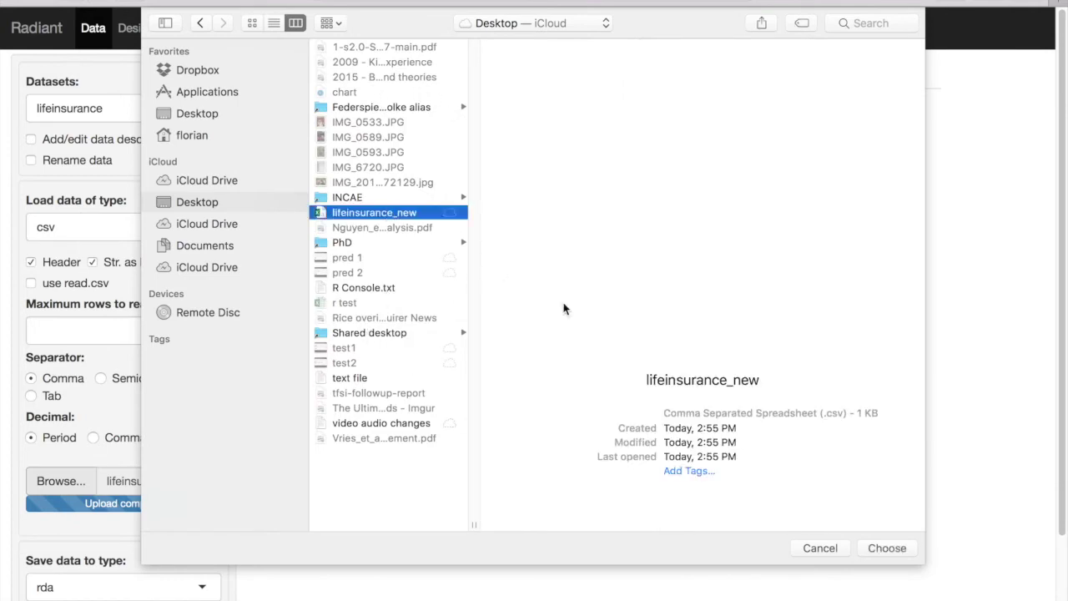
left_click(887, 548)
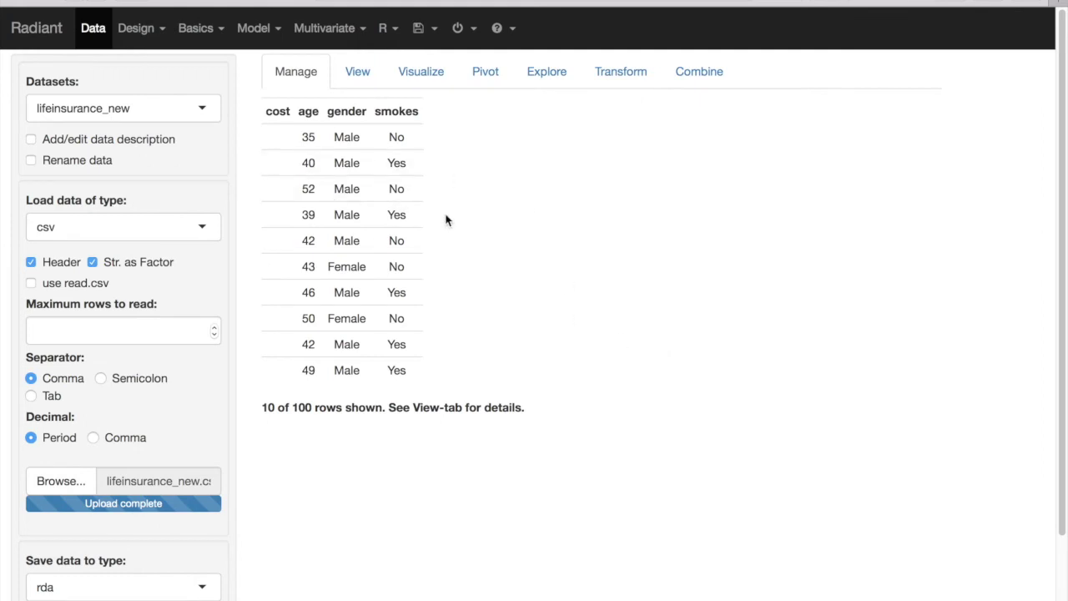
- Open Linear regression (OLS), then return to the Data view of the 100 new rows
left_click(266, 34)
left_click(274, 86)
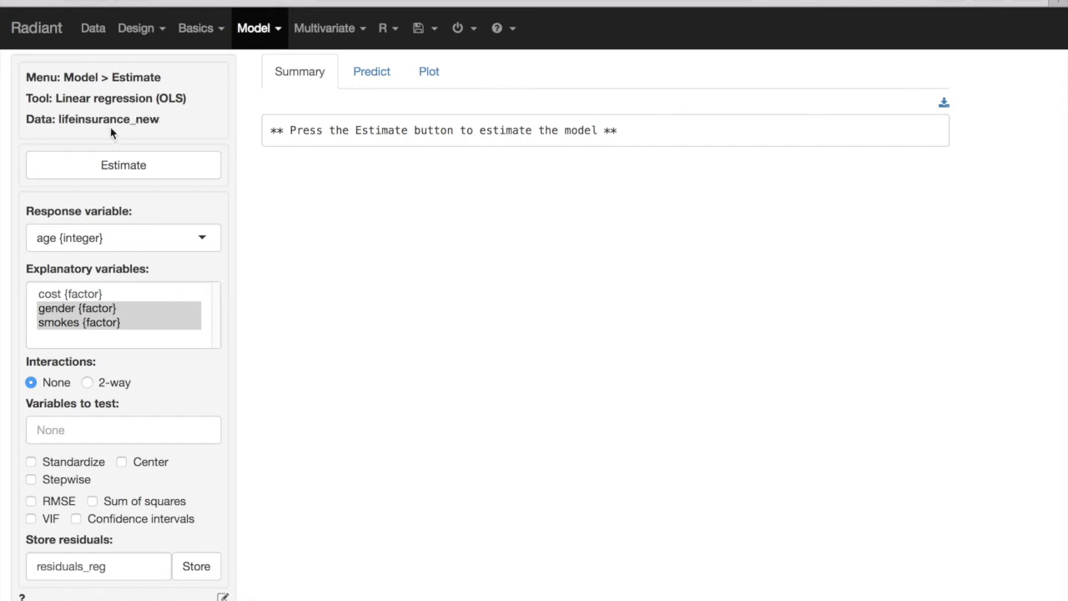
left_click(107, 38)
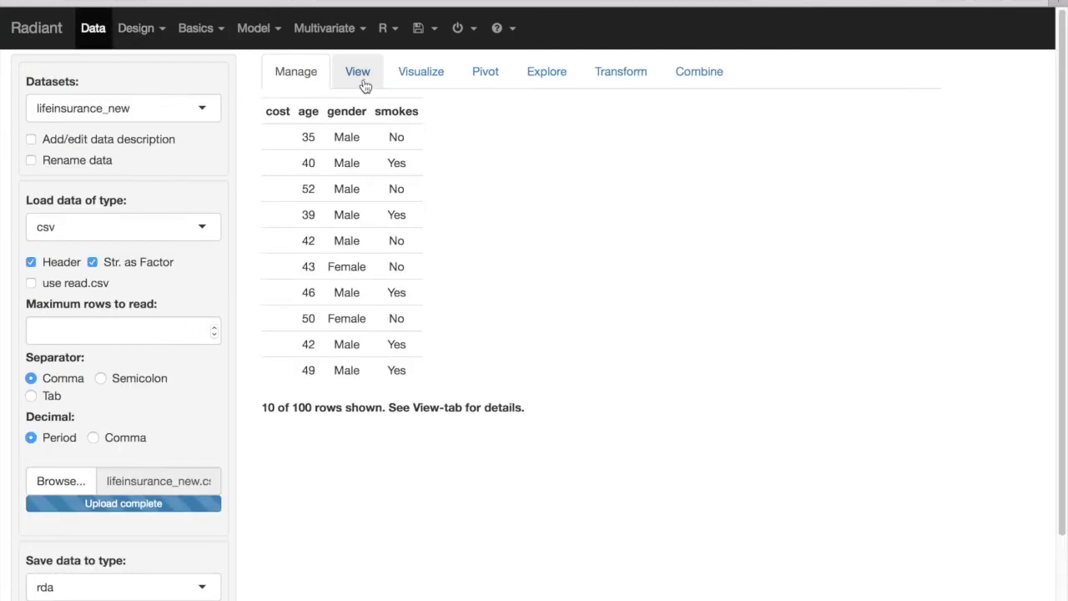
- Switch to the lifeinsurance dataset and start a Linear regression (OLS) model
left_click(194, 120)
left_click(140, 163)
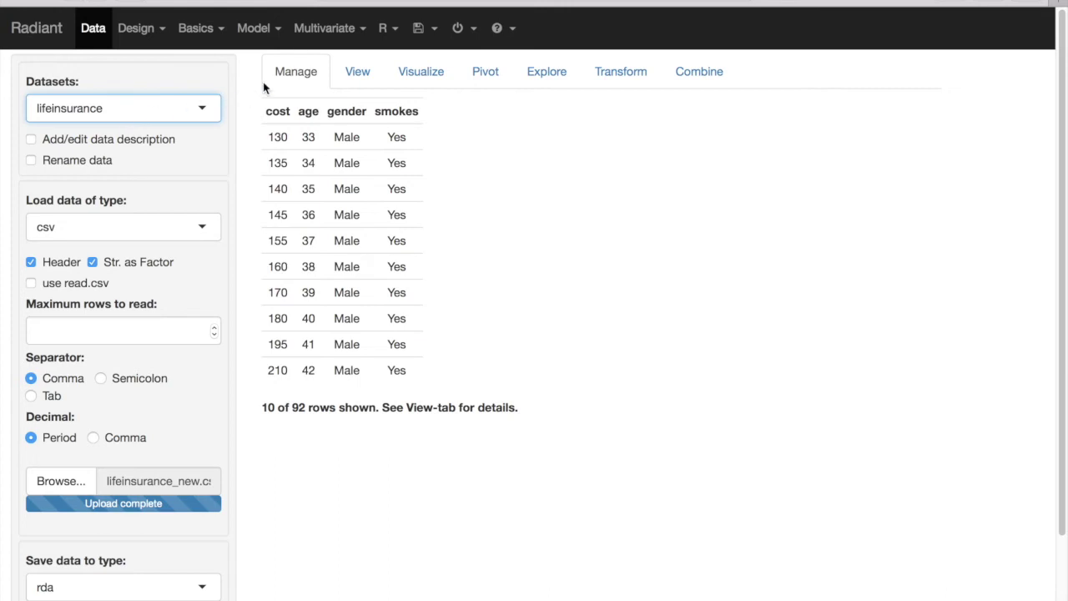
left_click(276, 33)
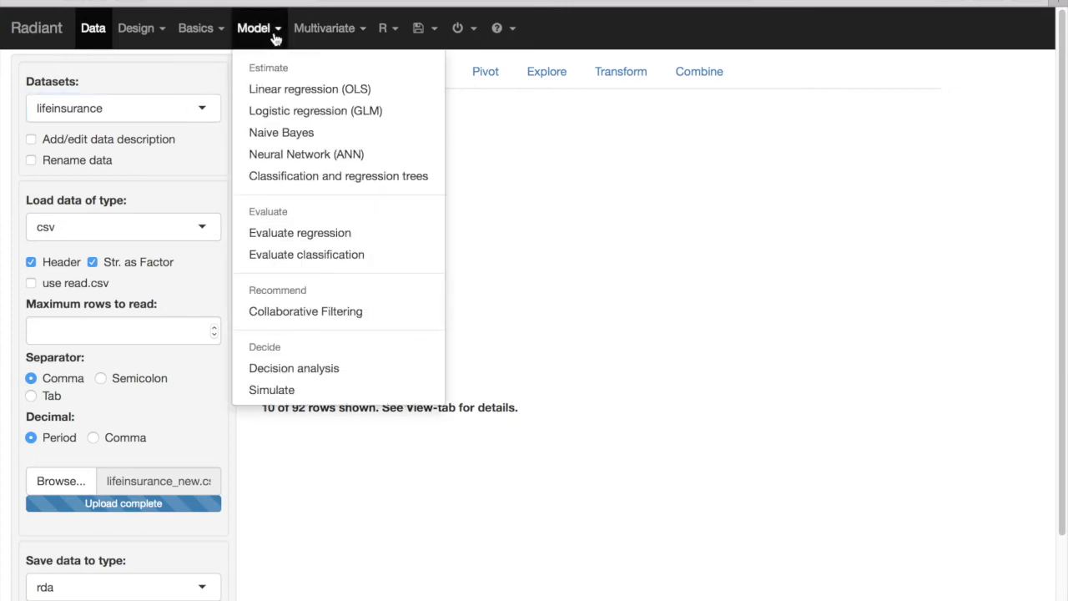
left_click(288, 89)
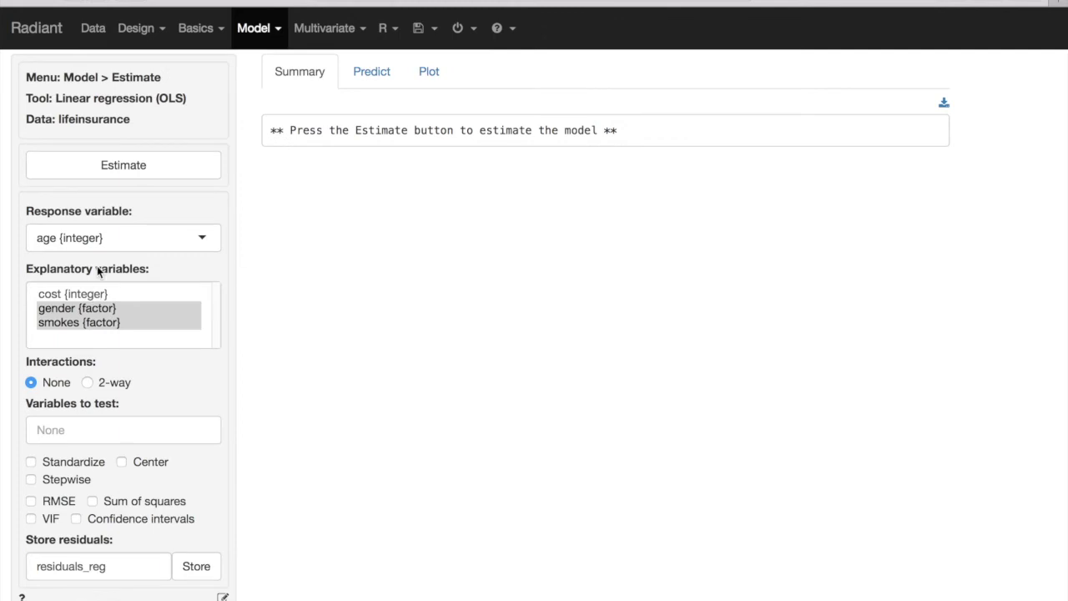
- Set cost as the response, add age, estimate the model, and bring up the Predict tab's input choices
left_click(202, 237)
left_click(158, 272)
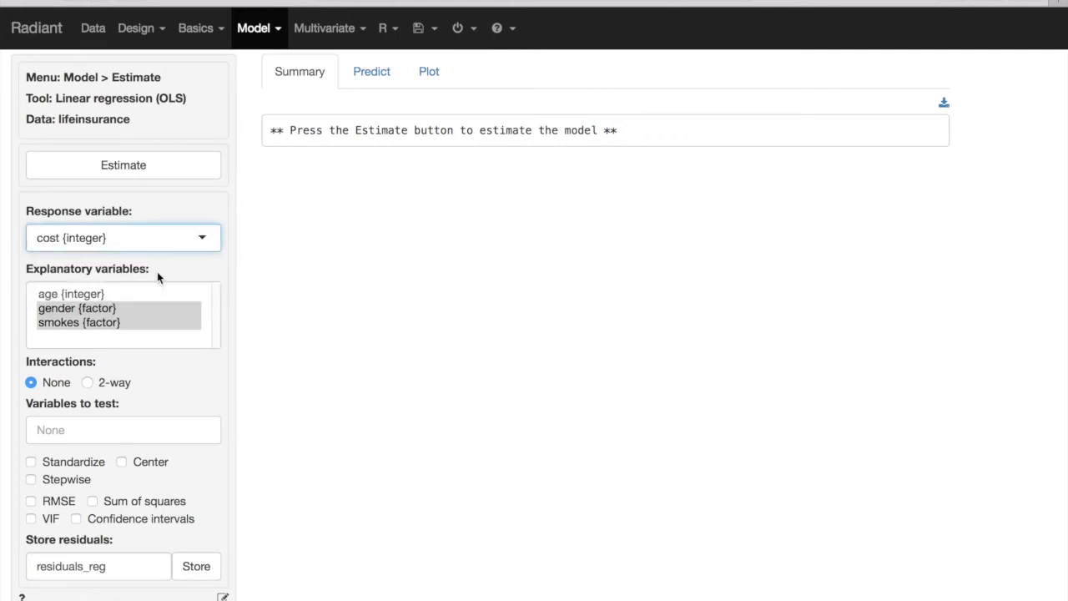
left_click(103, 297, "super")
left_click(158, 171)
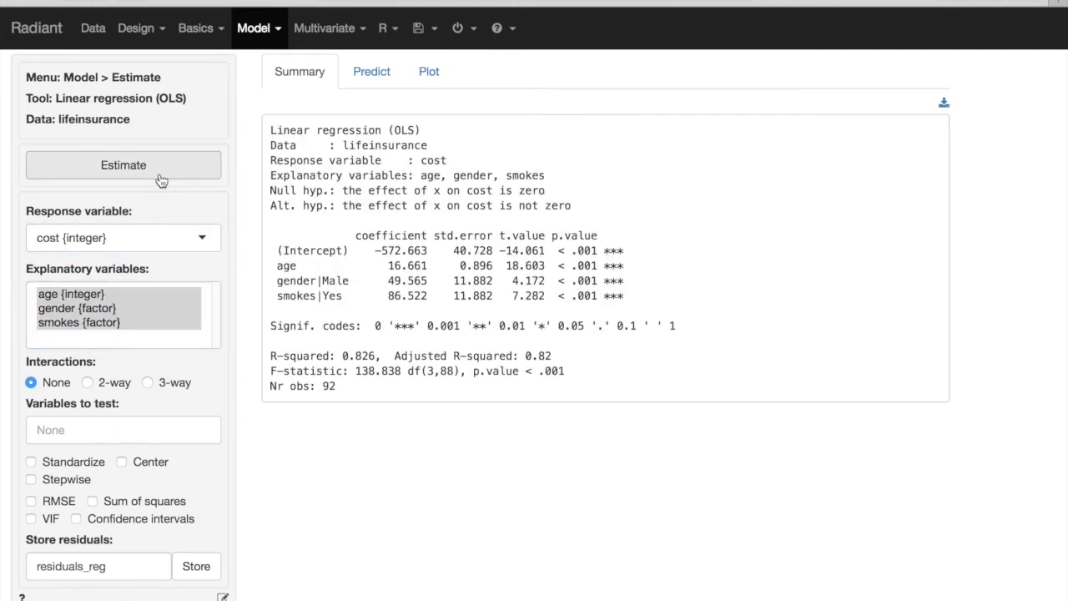
left_click(380, 77)
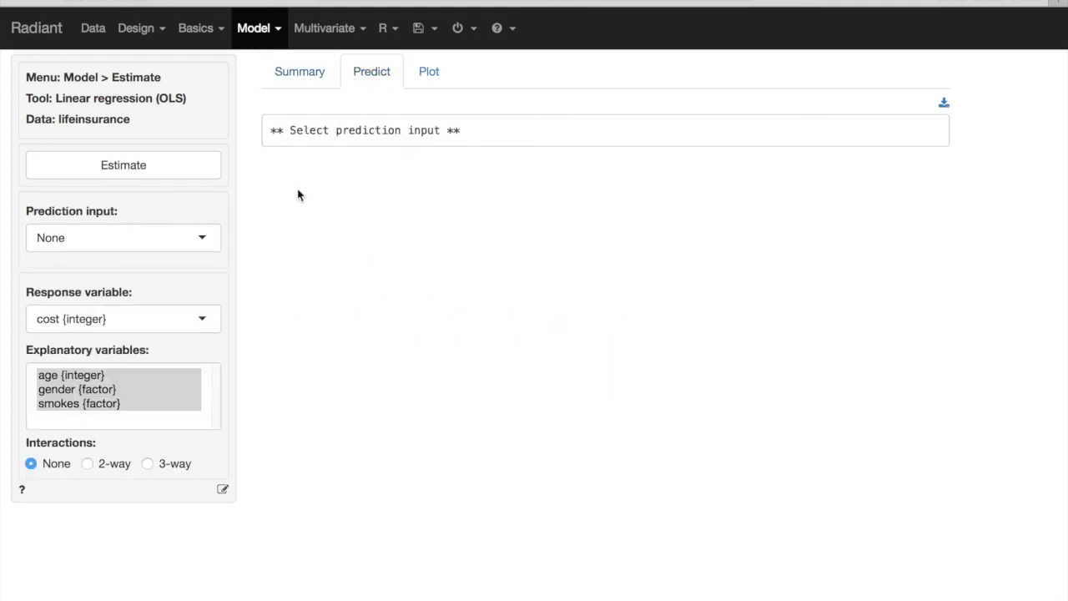
left_click(202, 240)
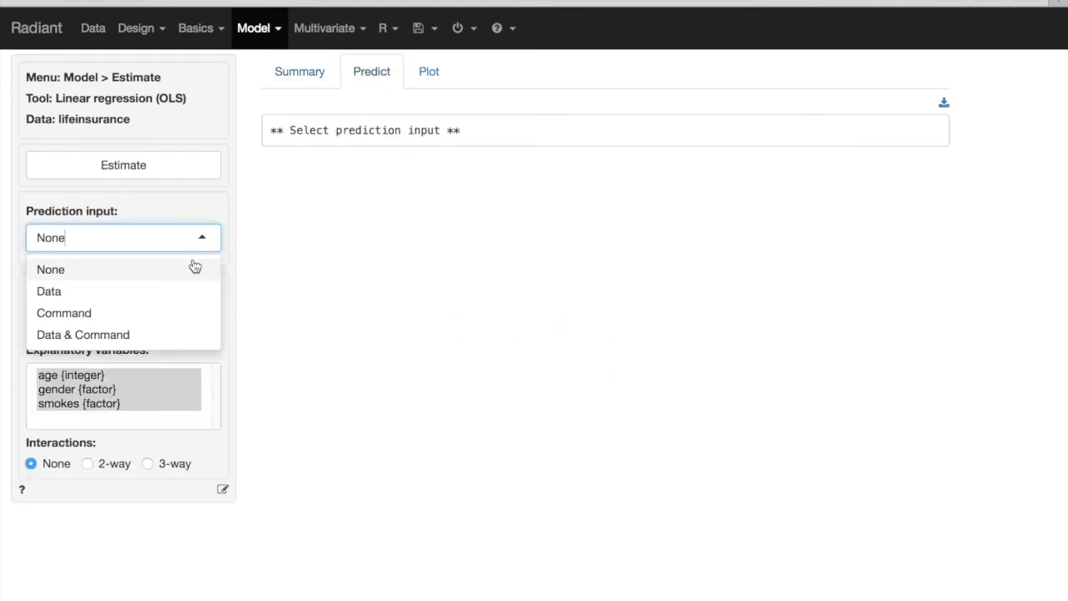
- Try Command prediction input, then switch to Data input using the lifeinsurance_new dataset
left_click(159, 310)
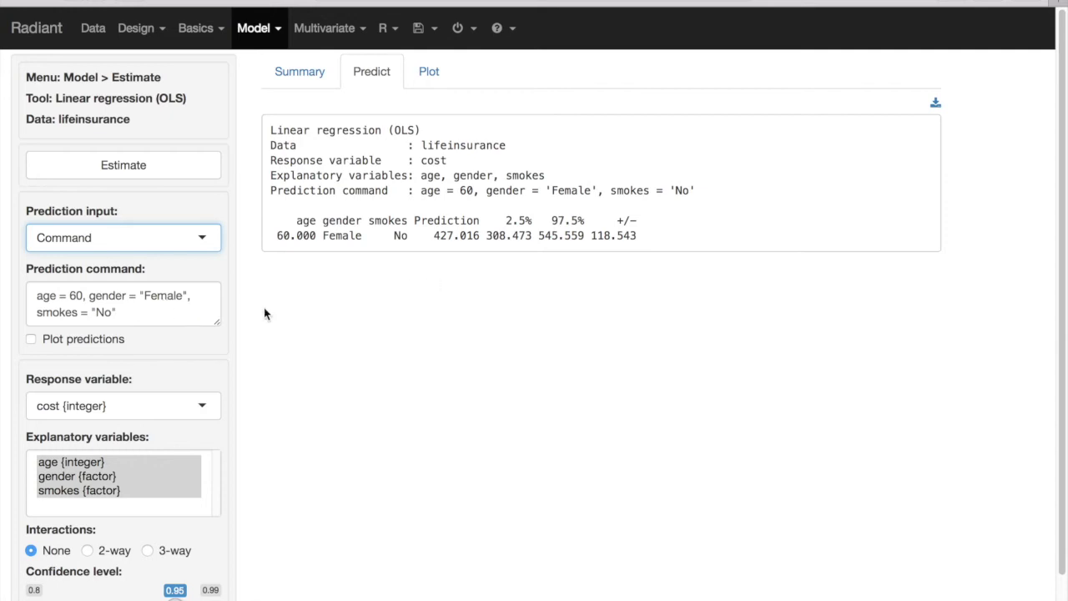
left_click(178, 310)
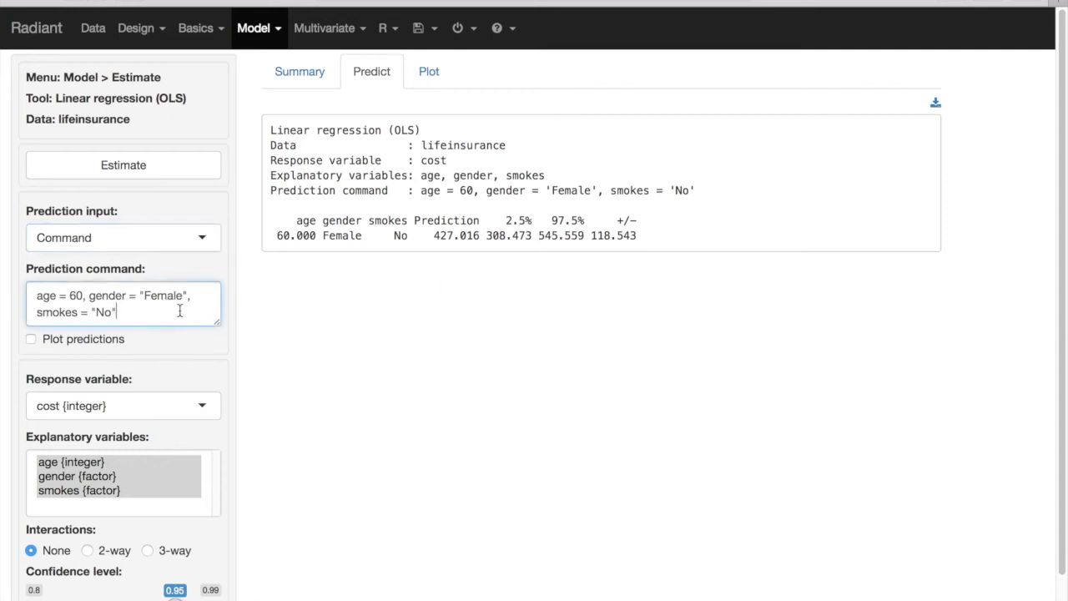
left_click(209, 242)
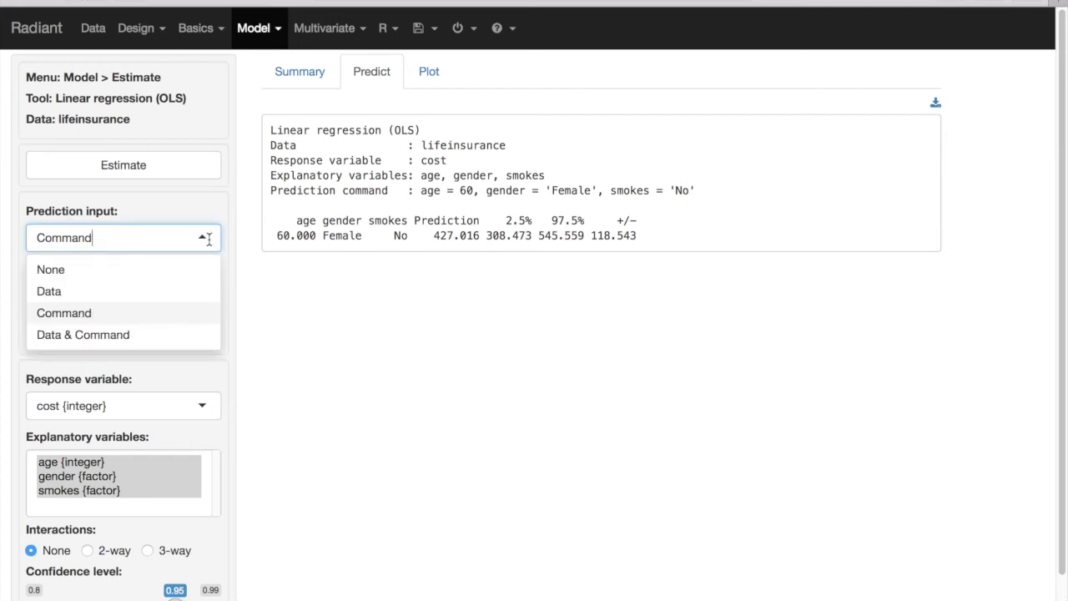
left_click(51, 298)
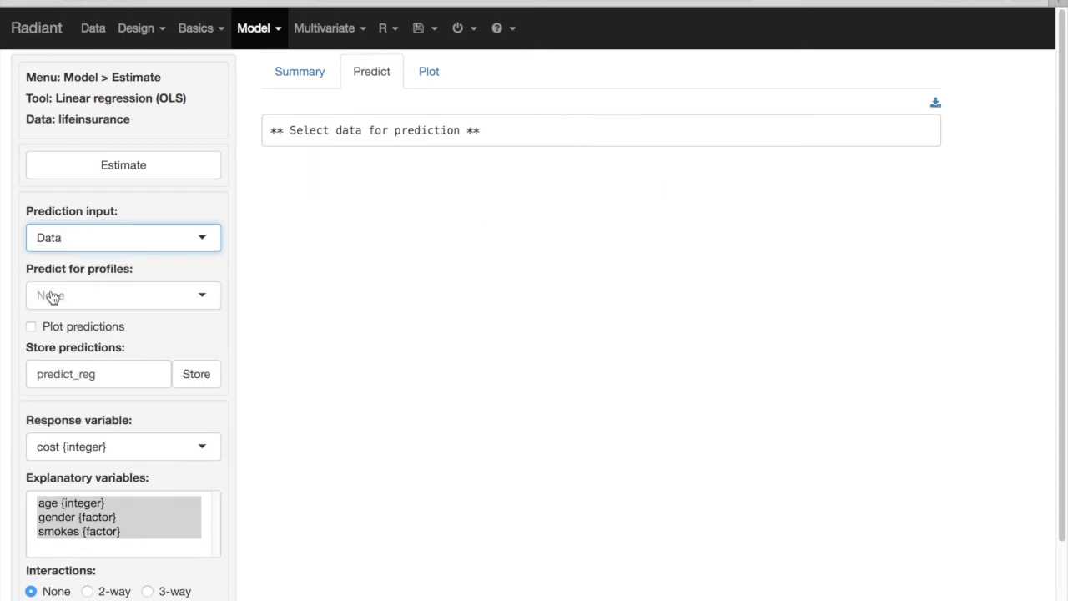
left_click(202, 297)
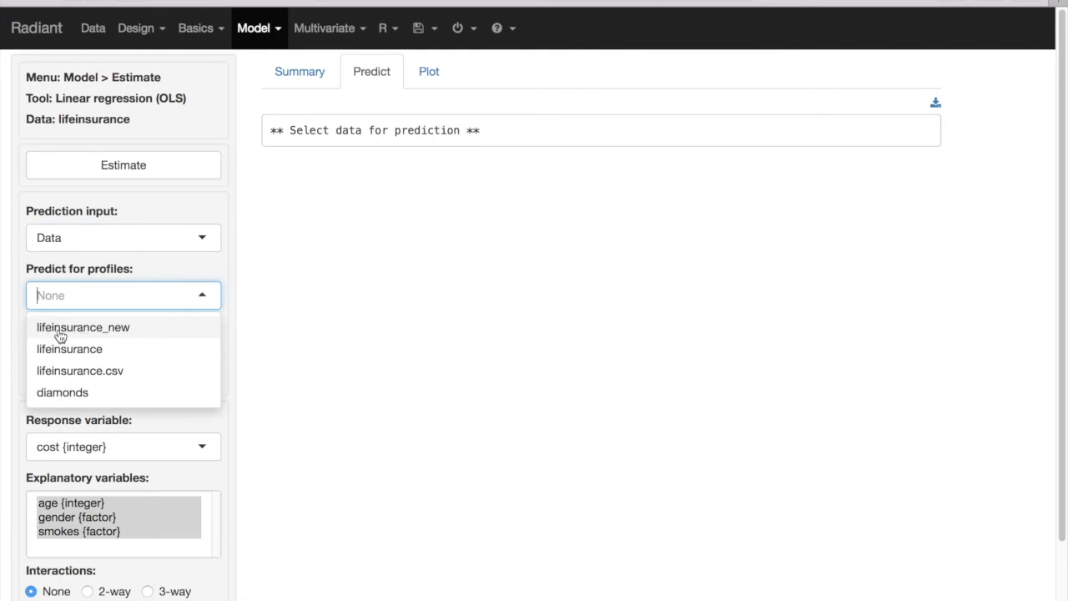
left_click(114, 334)
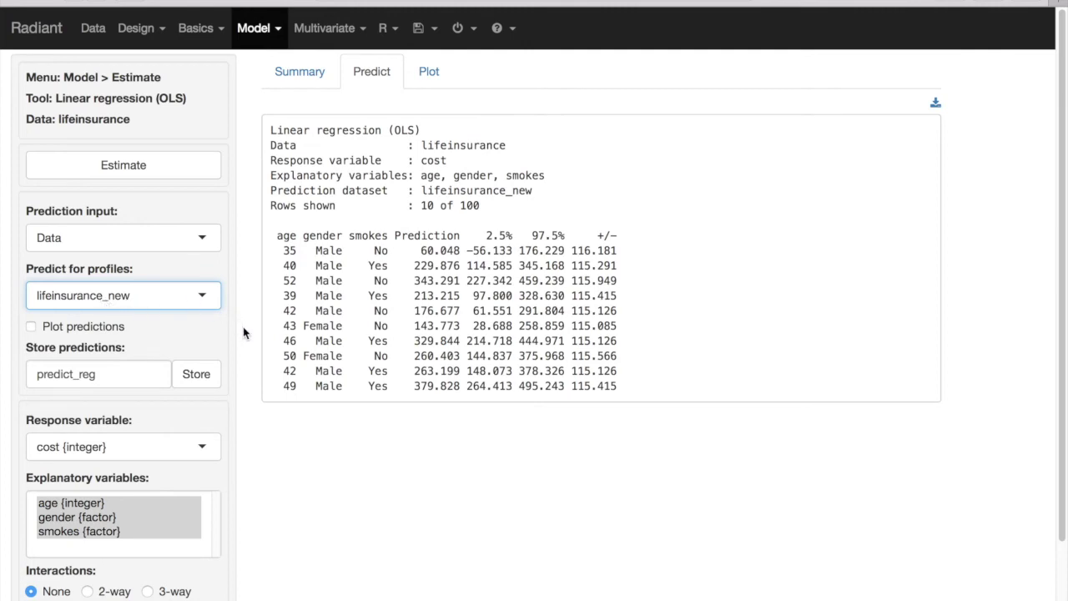
scroll(244, 332, "down", 1)
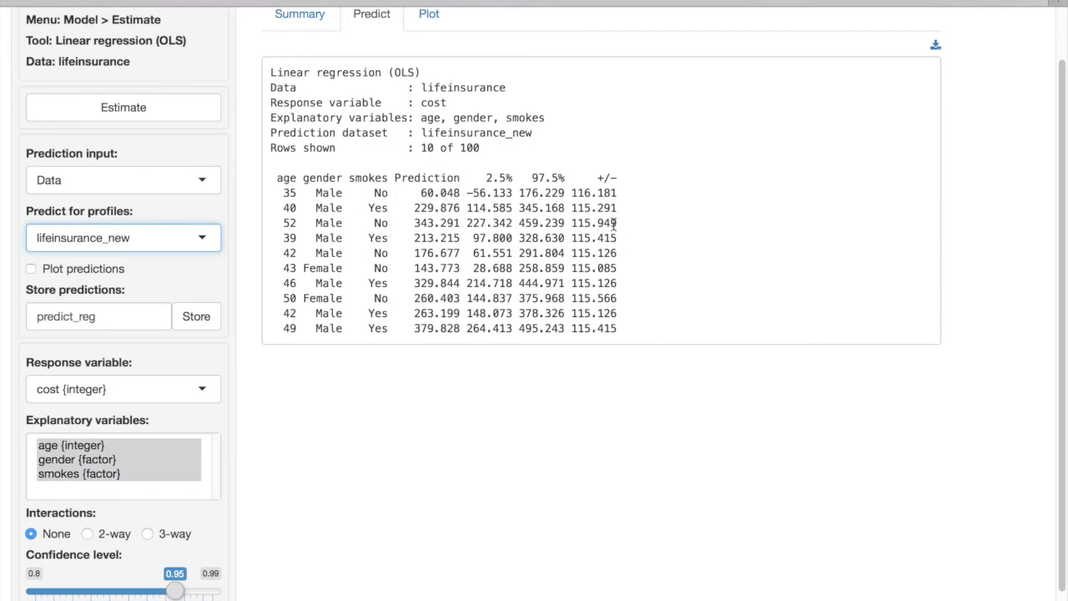
scroll(581, 217, "up", 1)
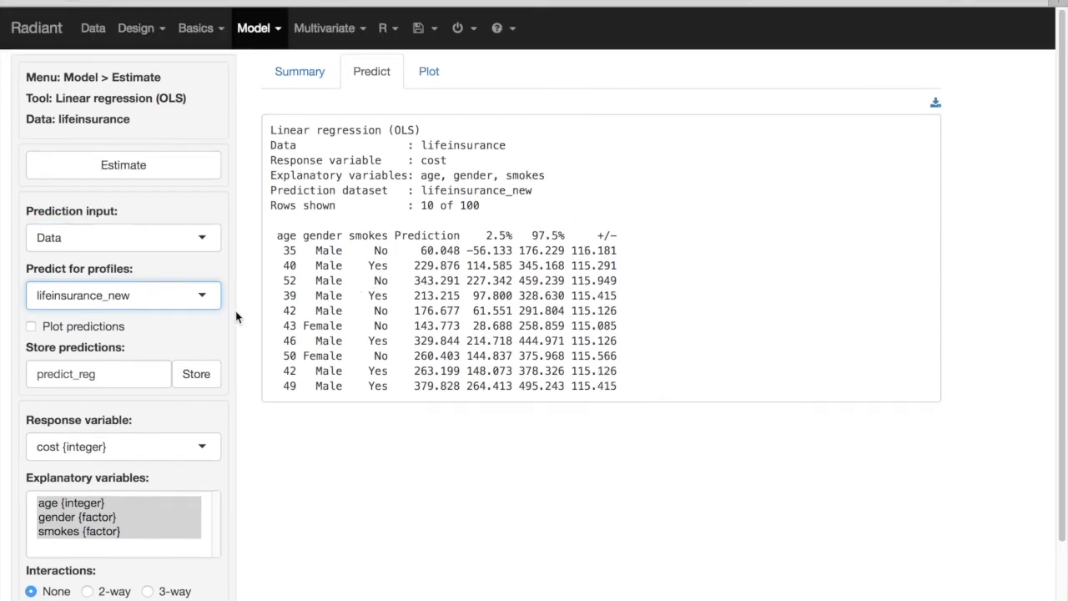
scroll(243, 311, "down", 1)
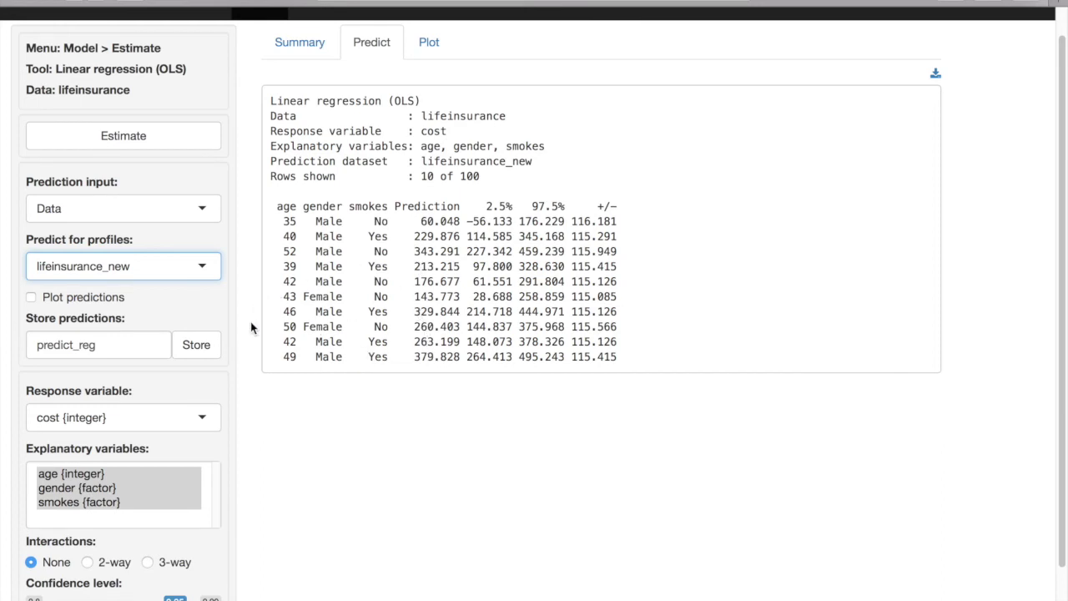
scroll(252, 316, "down", 1)
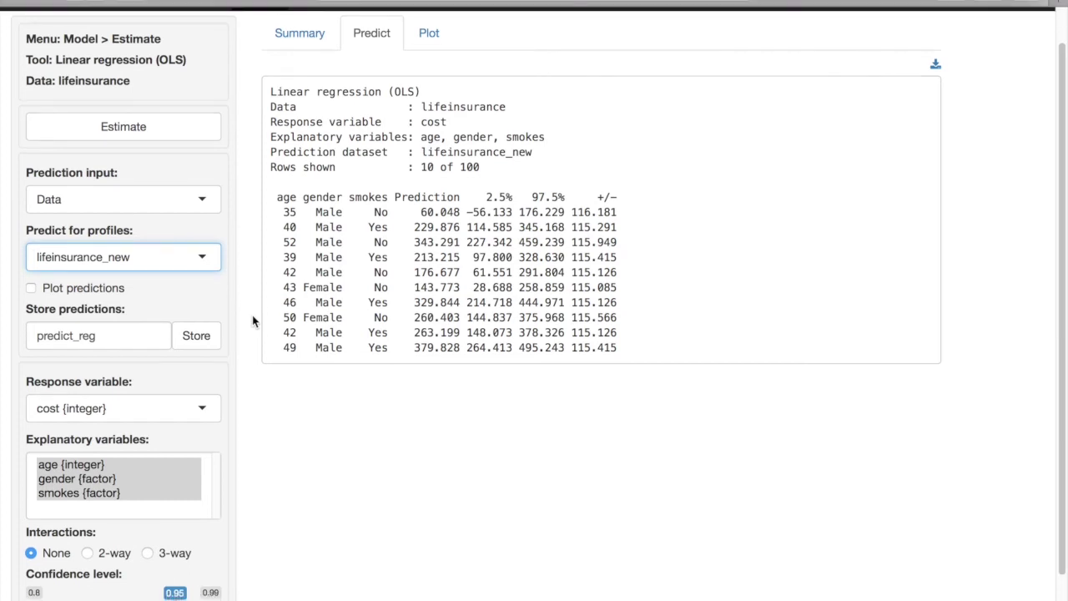
scroll(252, 314, "down", 1)
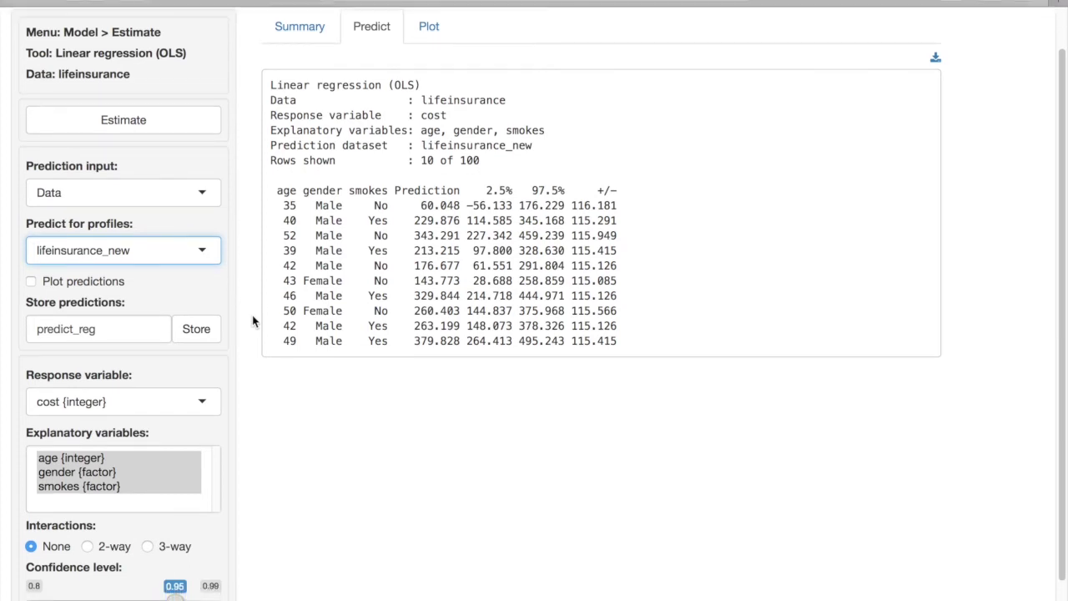
- Rename the stored predictions from predict_reg to predict_cost and store them
left_click(108, 331)
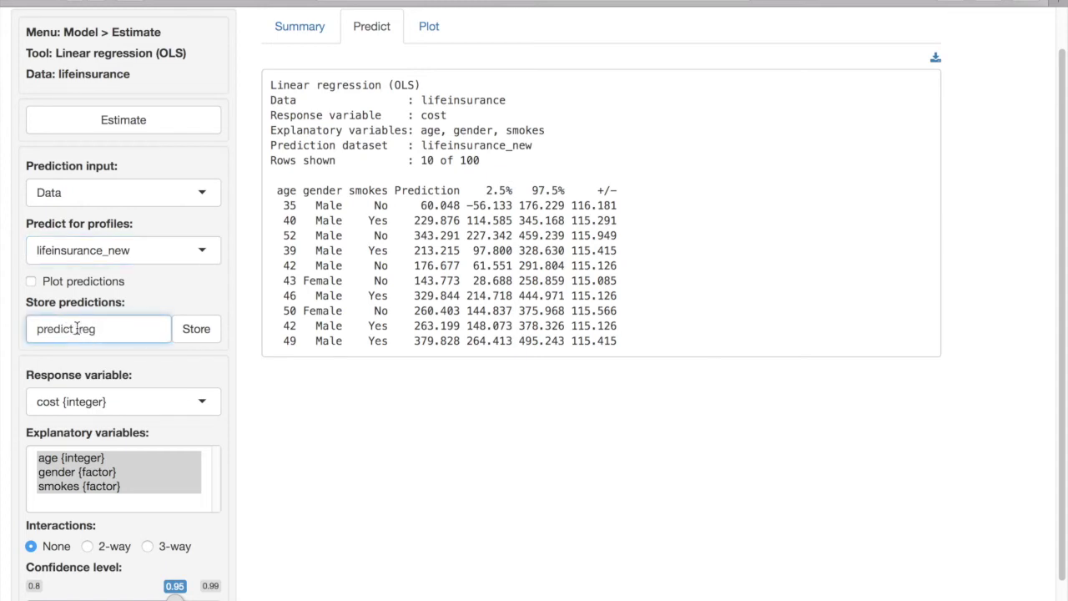
left_click_drag(77, 329, 101, 333)
type("cost")
left_click(196, 329)
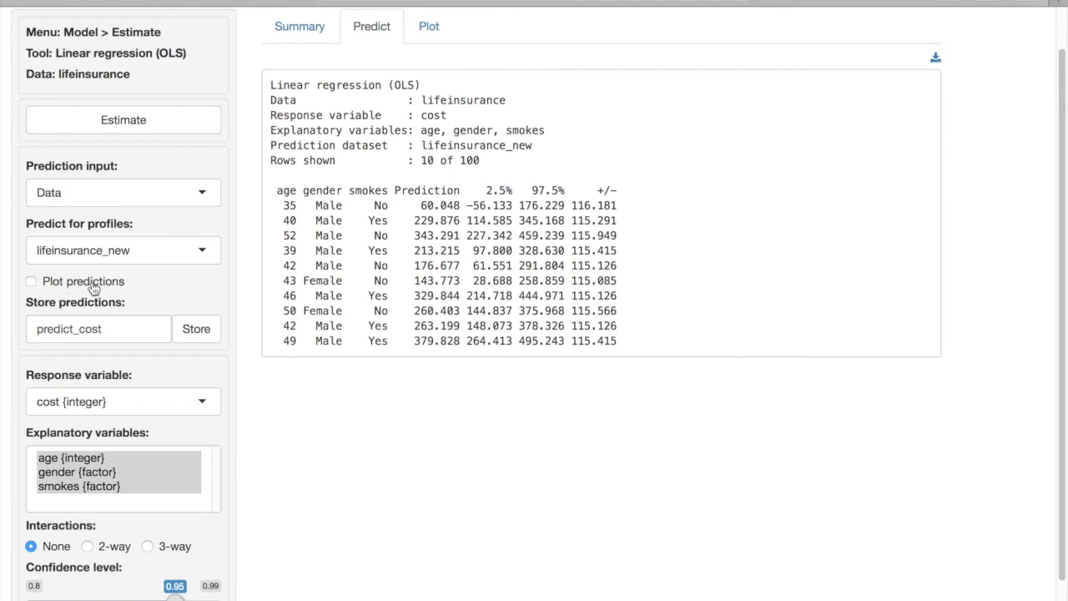
- Enable Plot predictions with gender as facet rows and smokes as facet columns
left_click(116, 284)
scroll(239, 278, "down", 1)
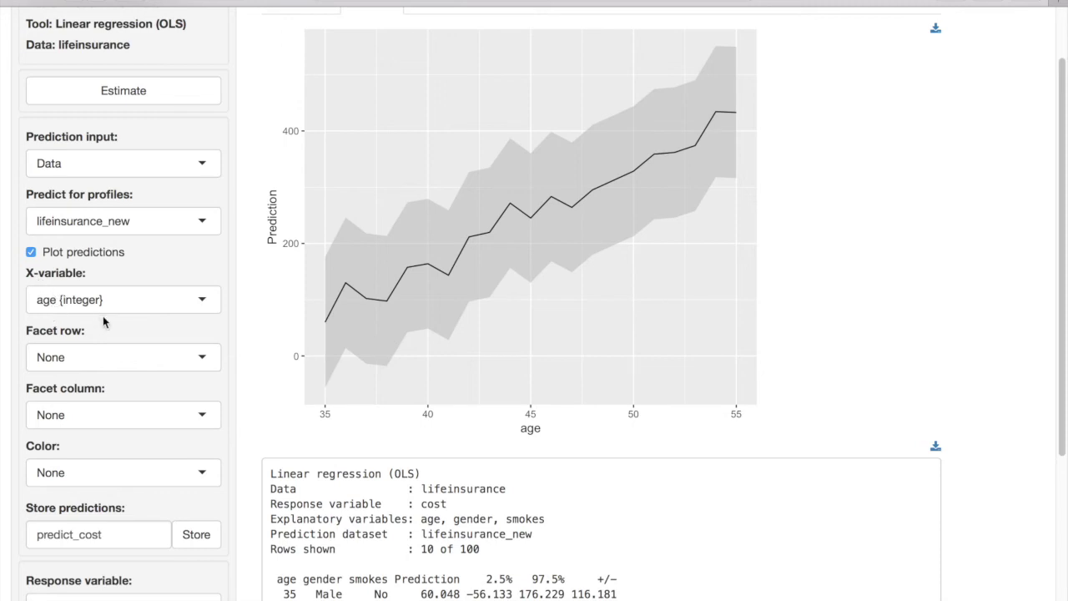
left_click(198, 358)
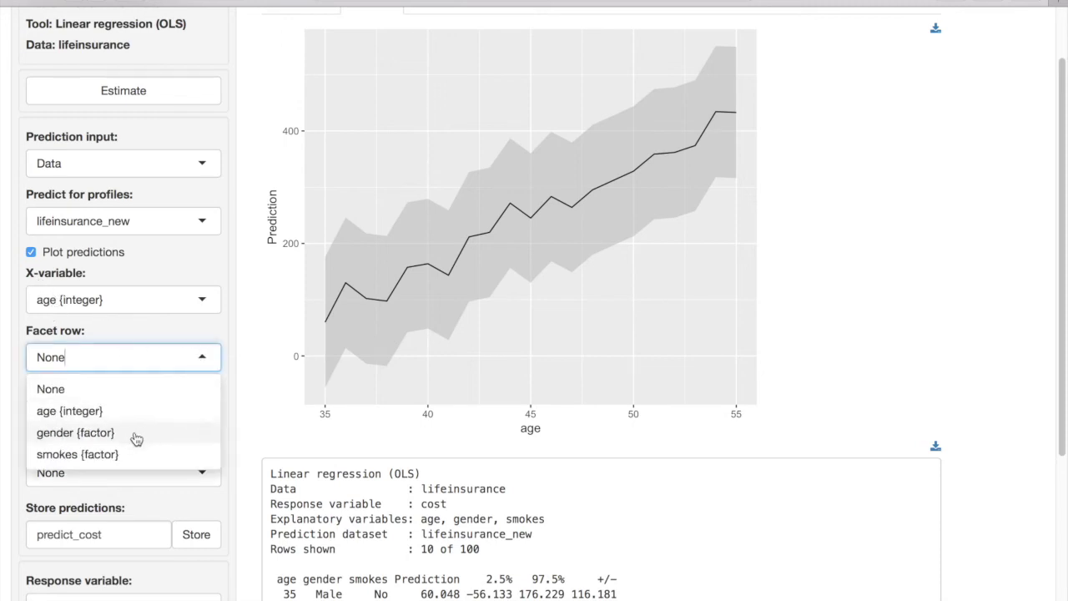
left_click(136, 433)
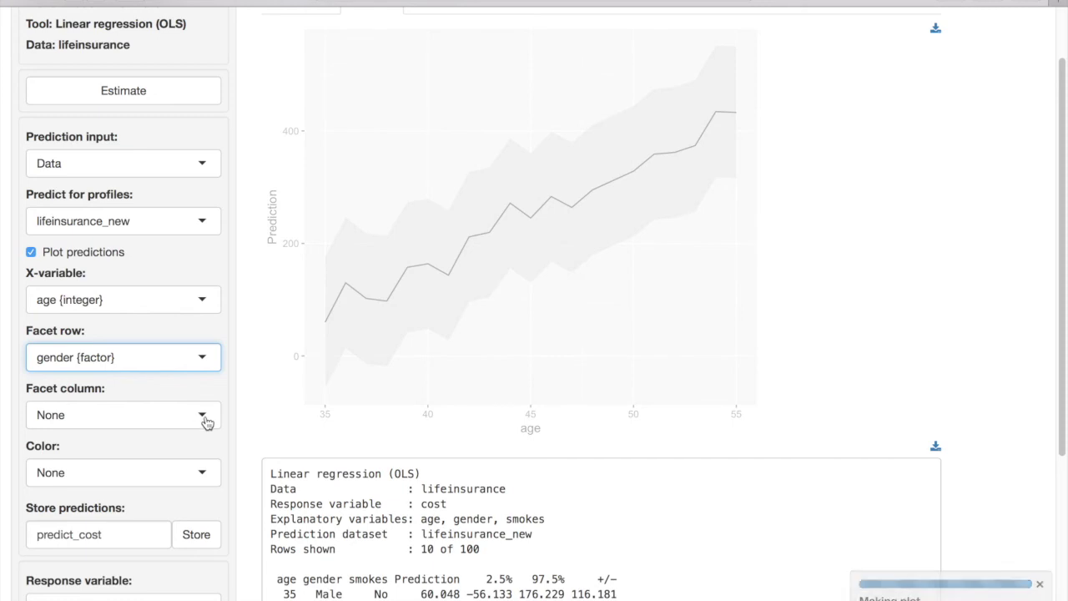
left_click(205, 416)
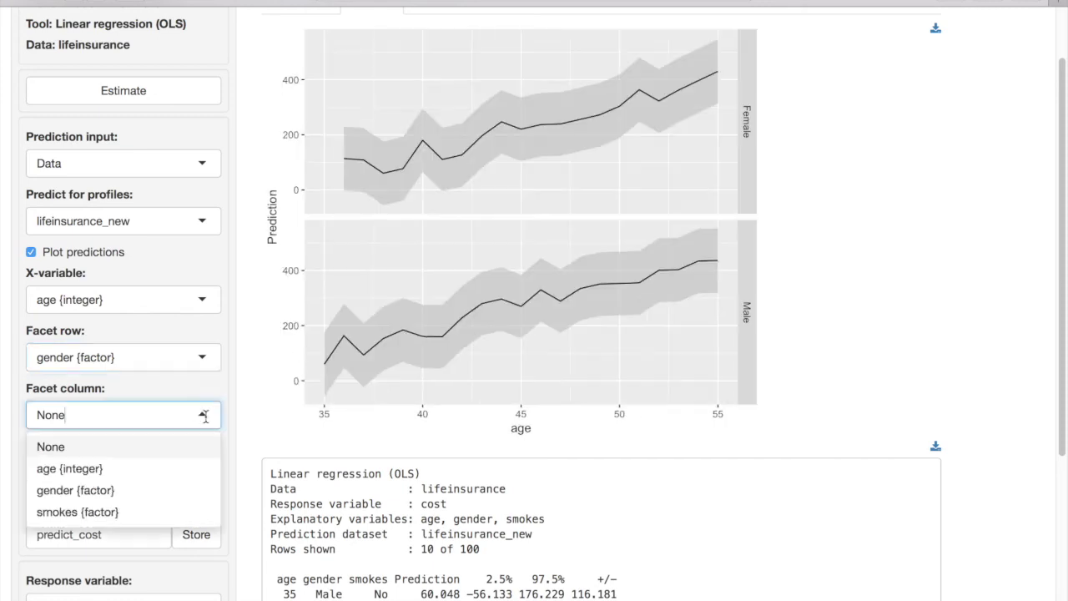
left_click(111, 512)
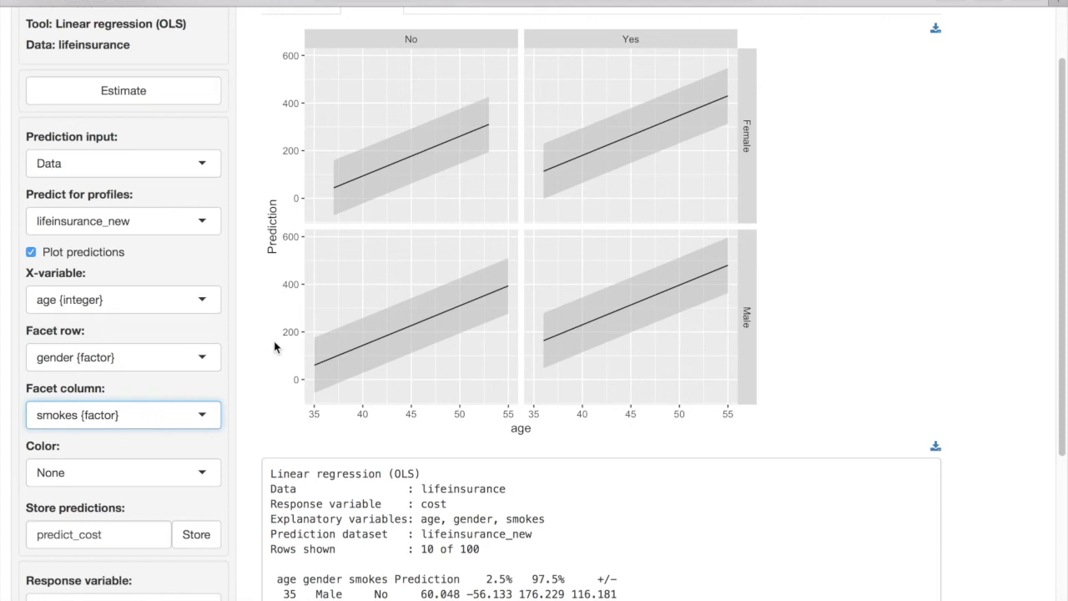
- Scroll through the Predict tab output to review the predictions and faceted plot
scroll(443, 281, "up", 2)
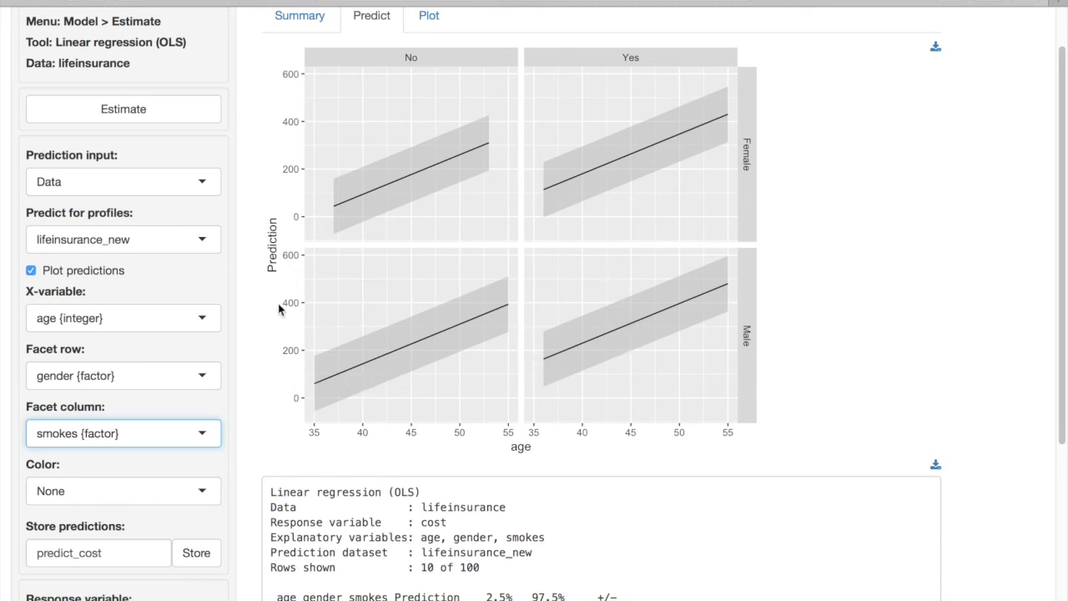
scroll(418, 239, "up", 1)
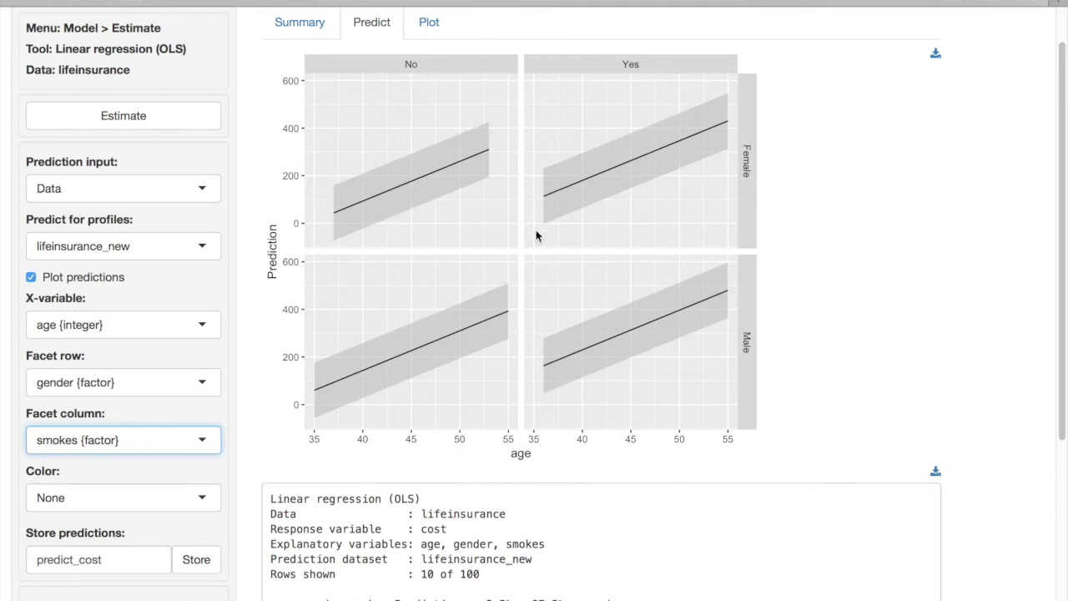
scroll(829, 276, "down", 1)
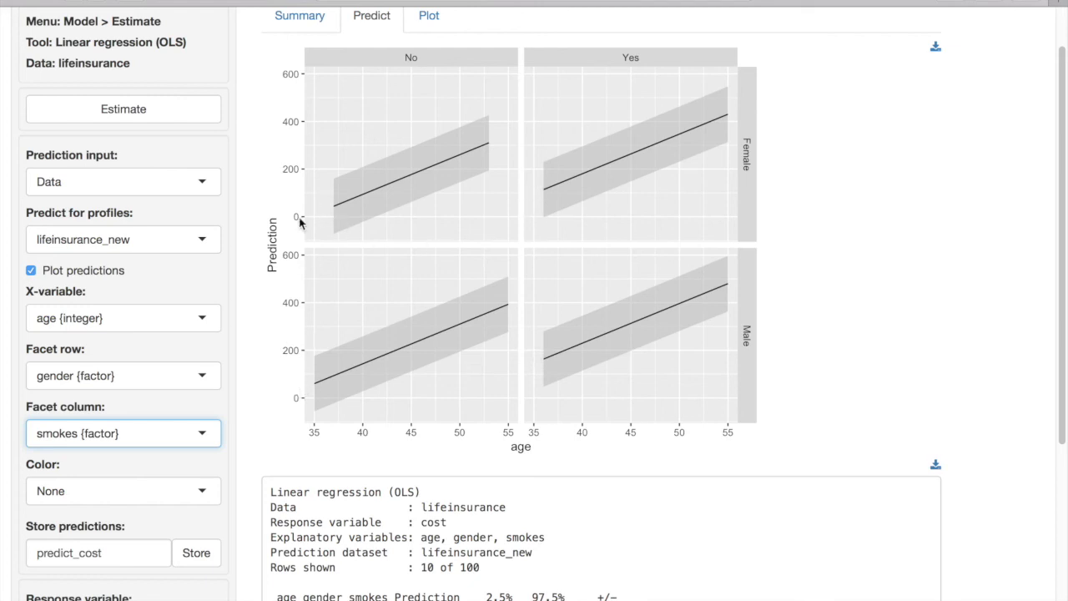
scroll(256, 351, "down", 2)
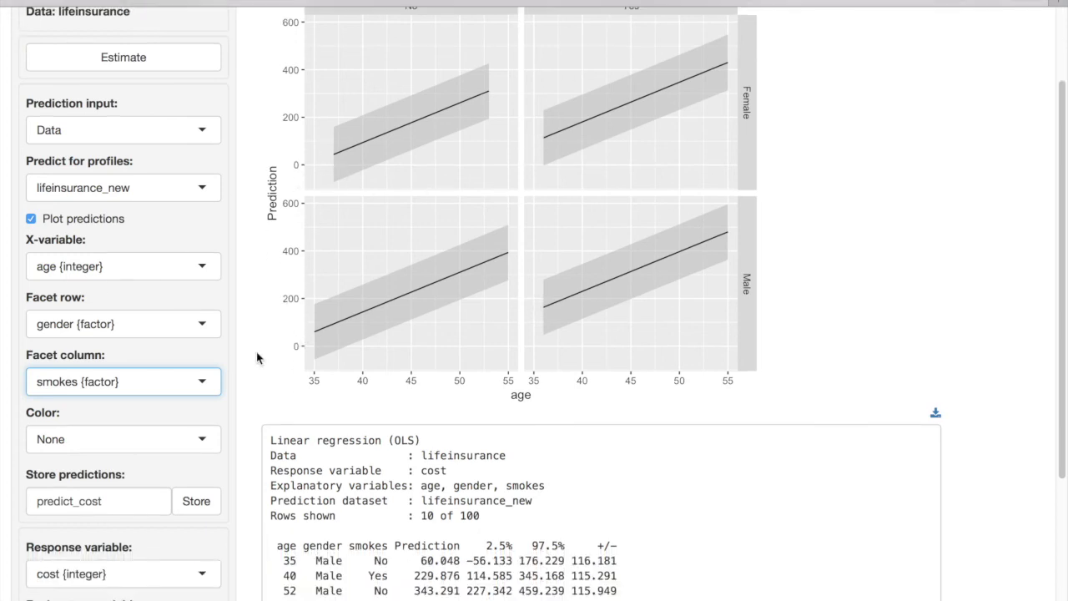
scroll(251, 357, "down", 5)
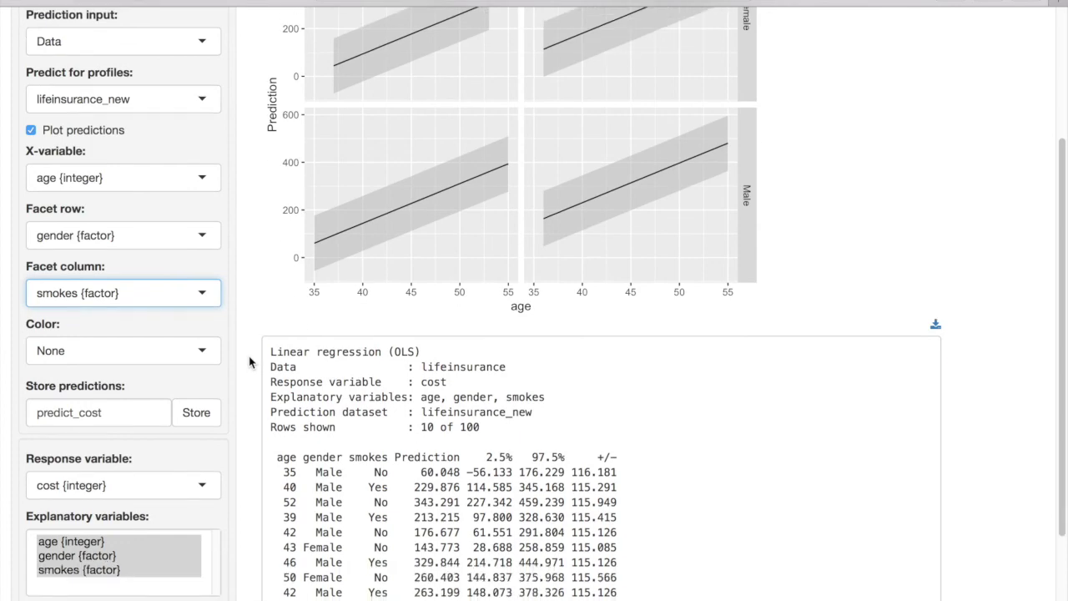
scroll(249, 359, "up", 1)
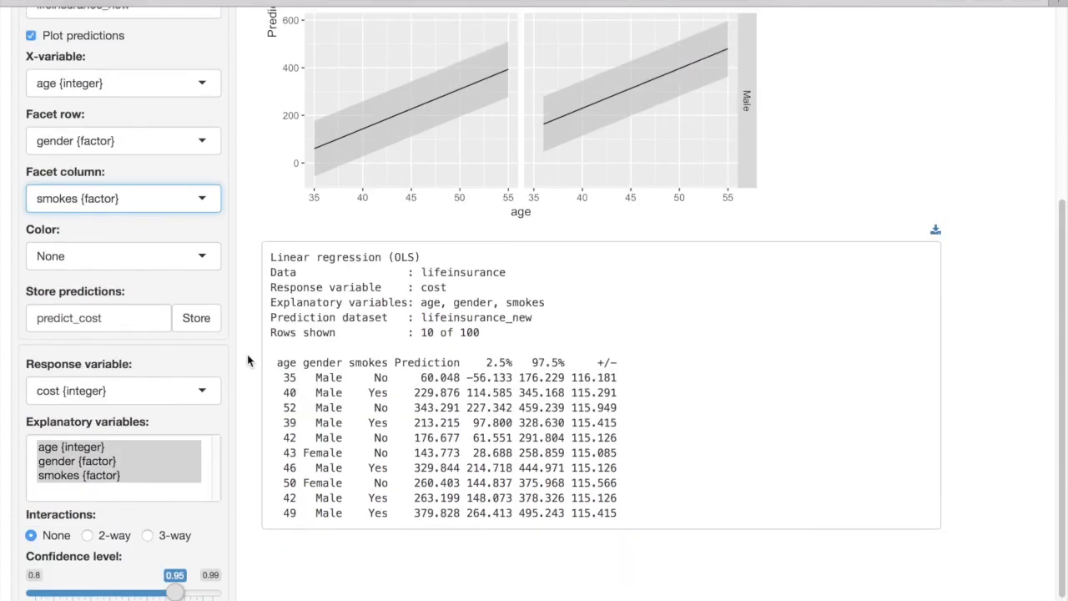
scroll(245, 352, "up", 2)
scroll(240, 351, "down", 3)
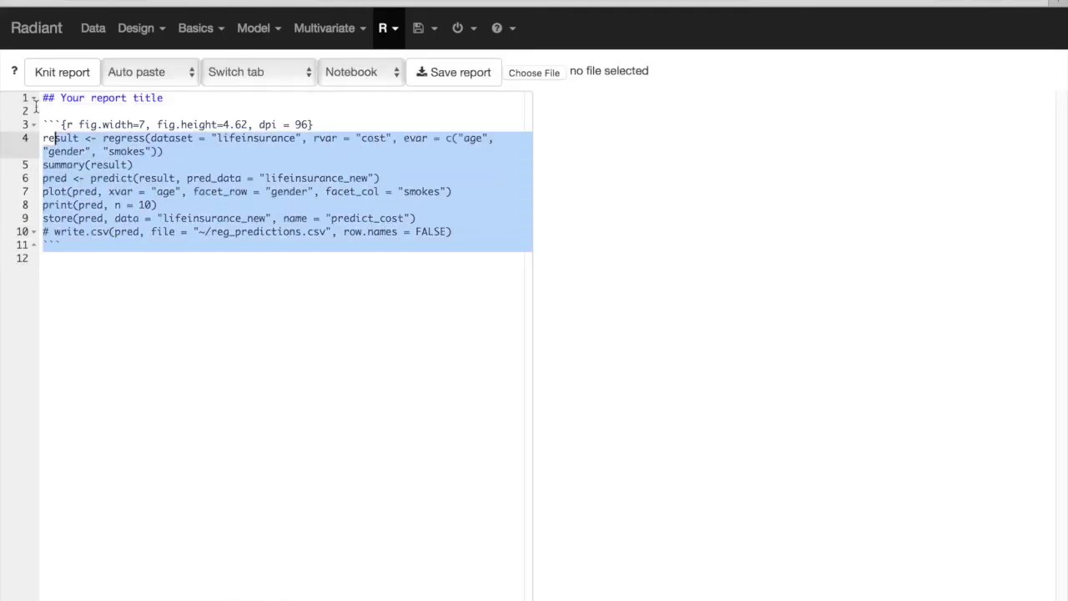
- Knit the report and review its regression summary, four-panel plot and first 10 predictions
left_click_drag(35, 106, 33, 107)
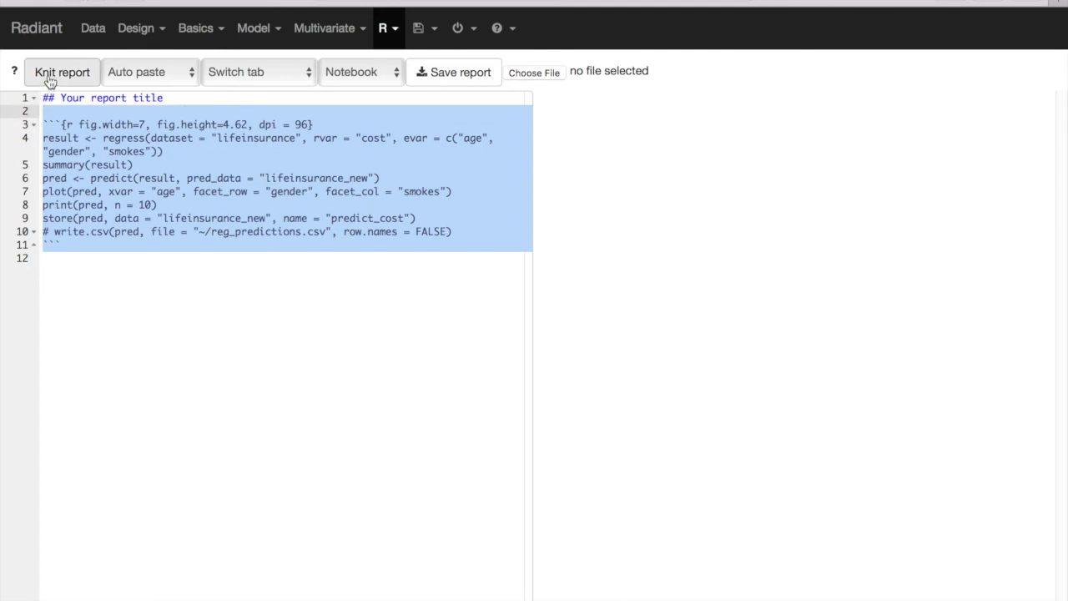
left_click(49, 75)
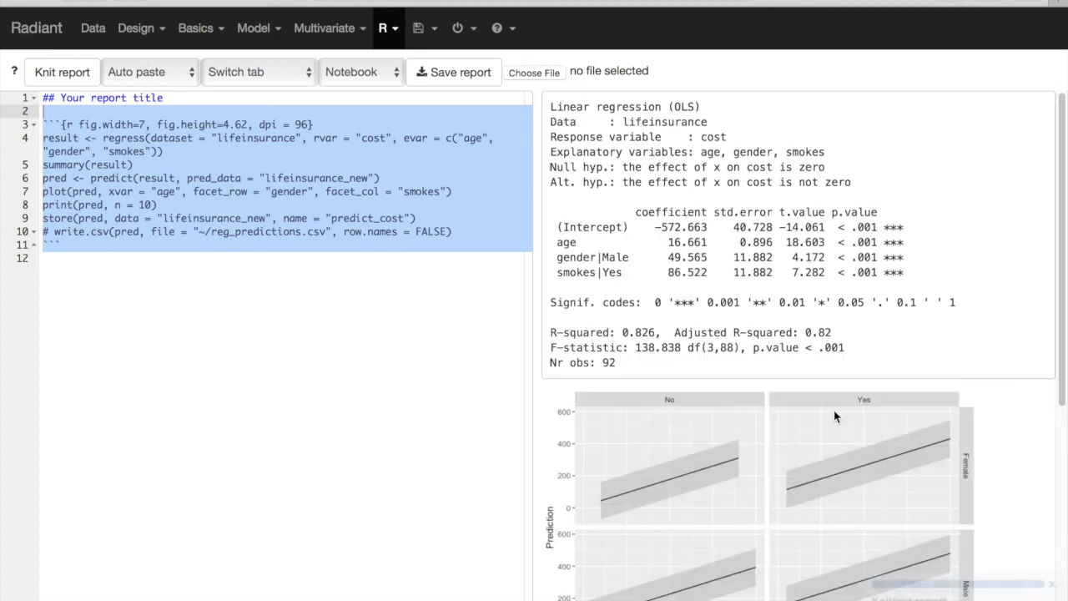
scroll(836, 416, "down", 3)
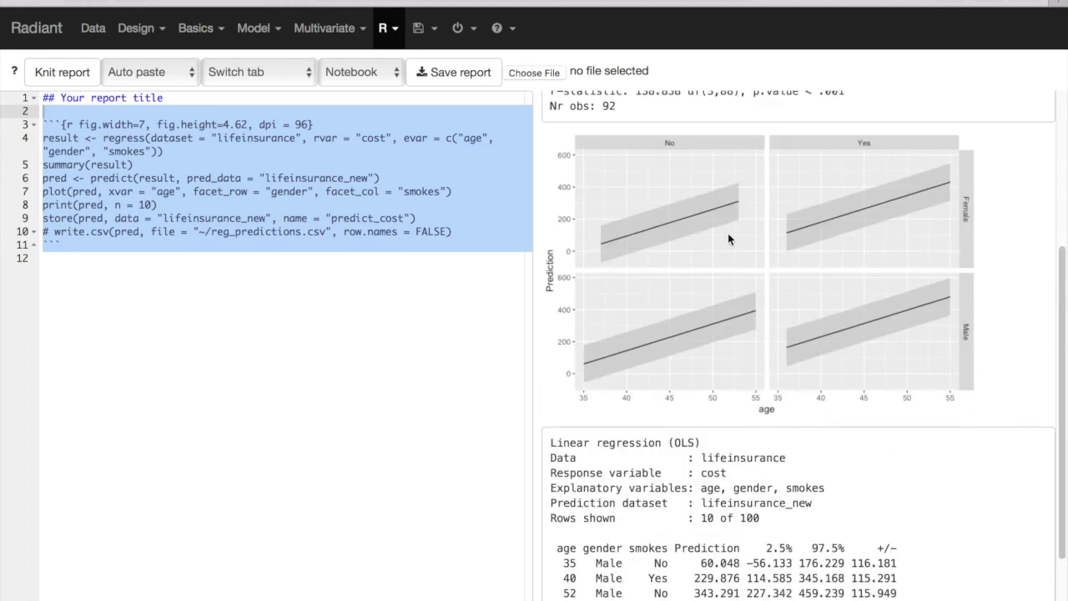
scroll(972, 338, "up", 2)
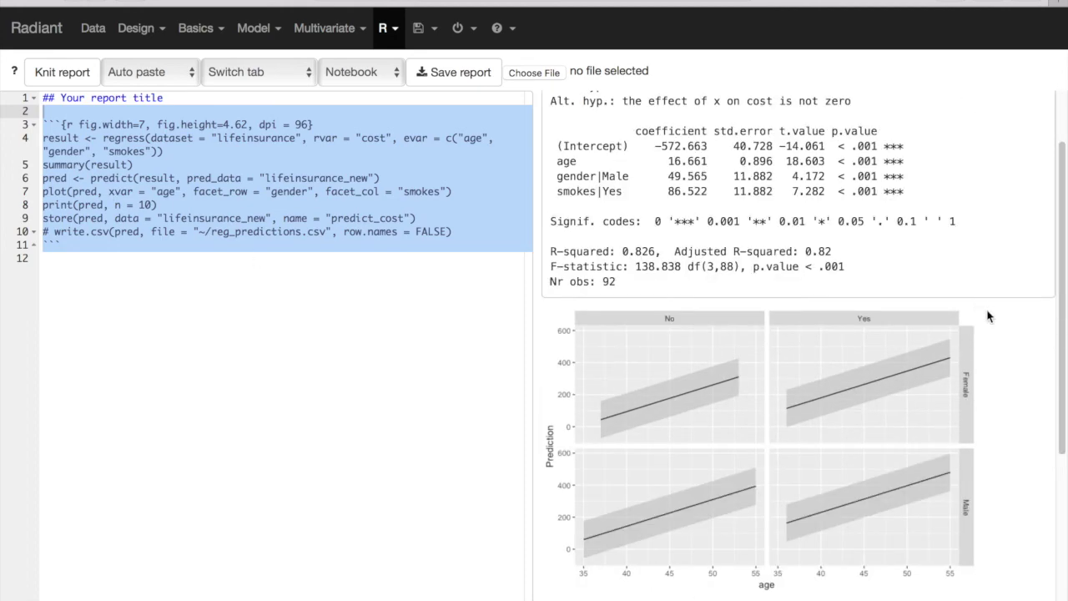
scroll(1005, 332, "down", 1)
scroll(1006, 331, "down", 2)
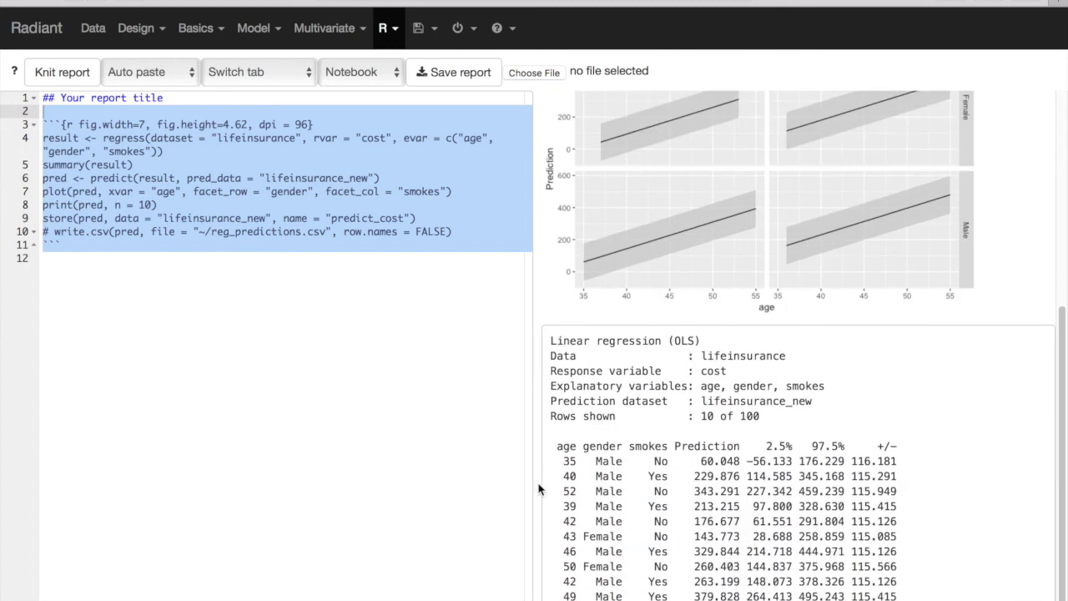
left_click(145, 204)
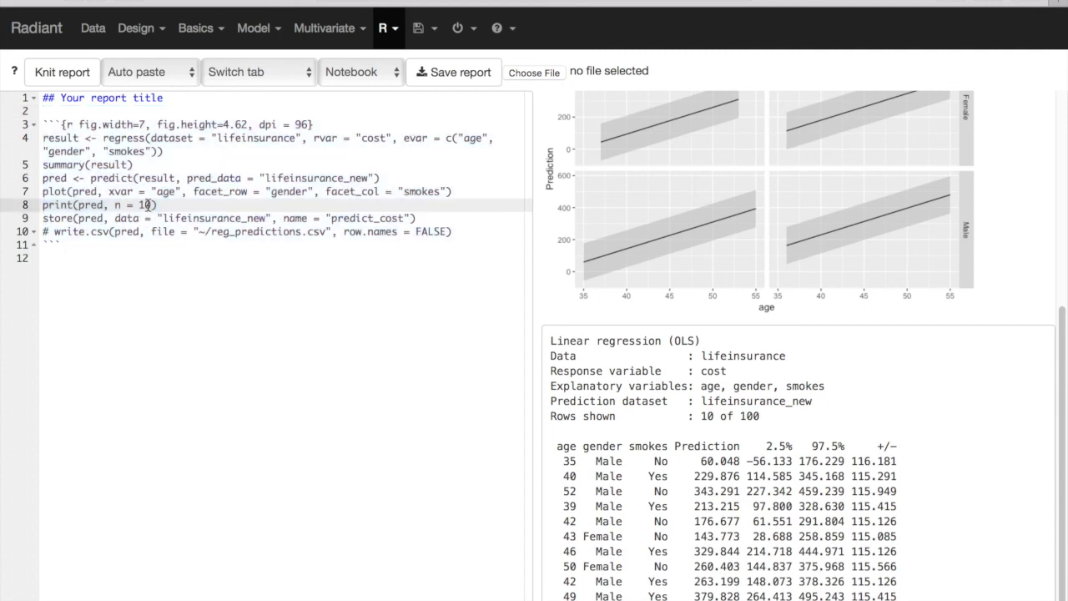
- Change print(pred, n = 10) to n = 100, re-knit, and scroll the 100 predictions
type("0")
left_click_drag(159, 273, 39, 97)
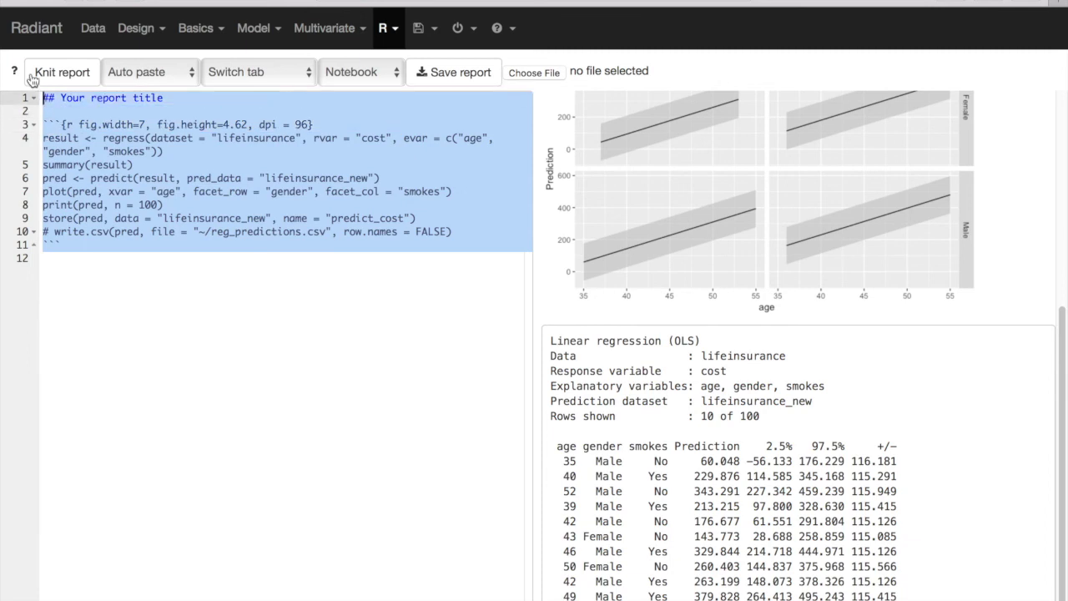
left_click(43, 76)
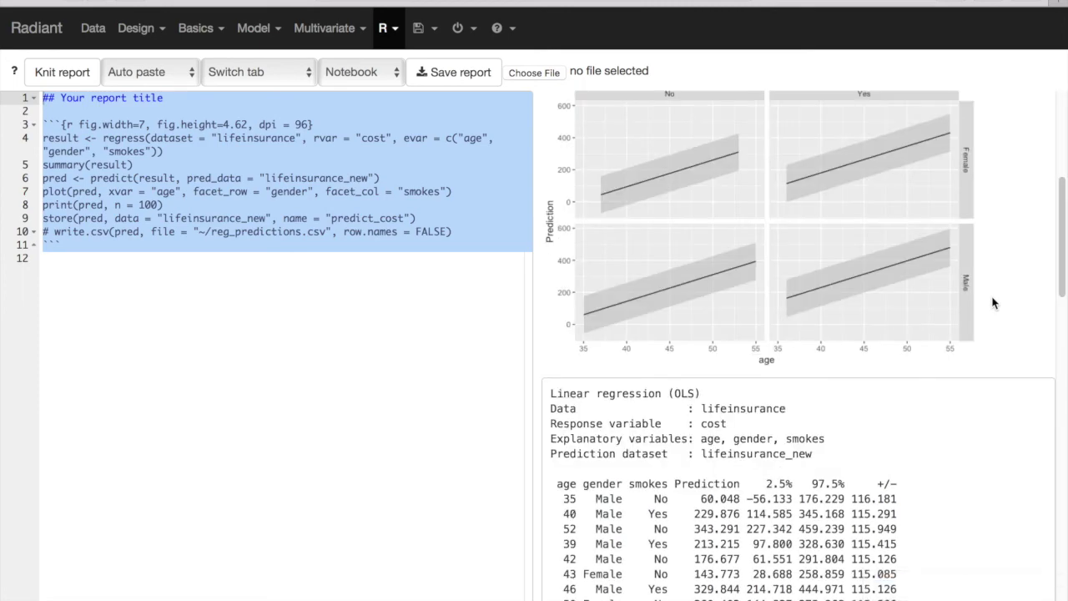
scroll(966, 395, "down", 15)
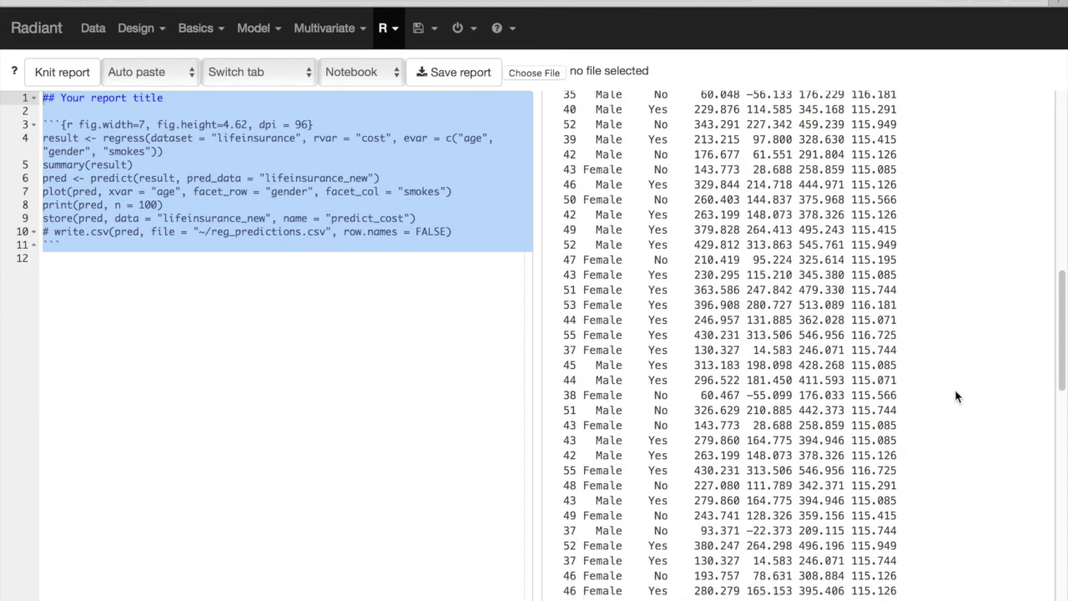
scroll(956, 396, "down", 2)
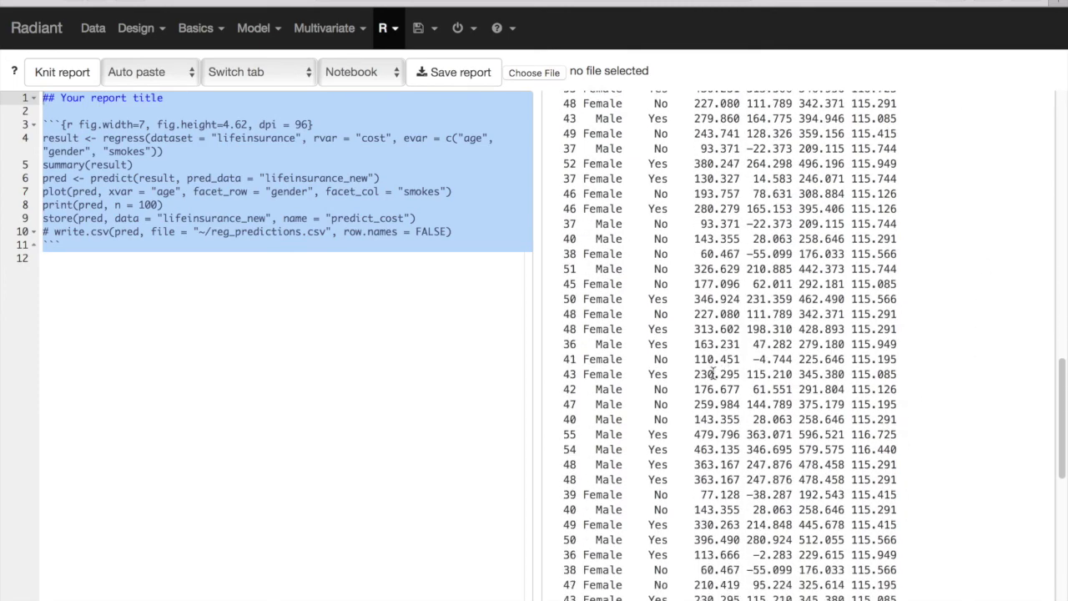
scroll(753, 373, "down", 8)
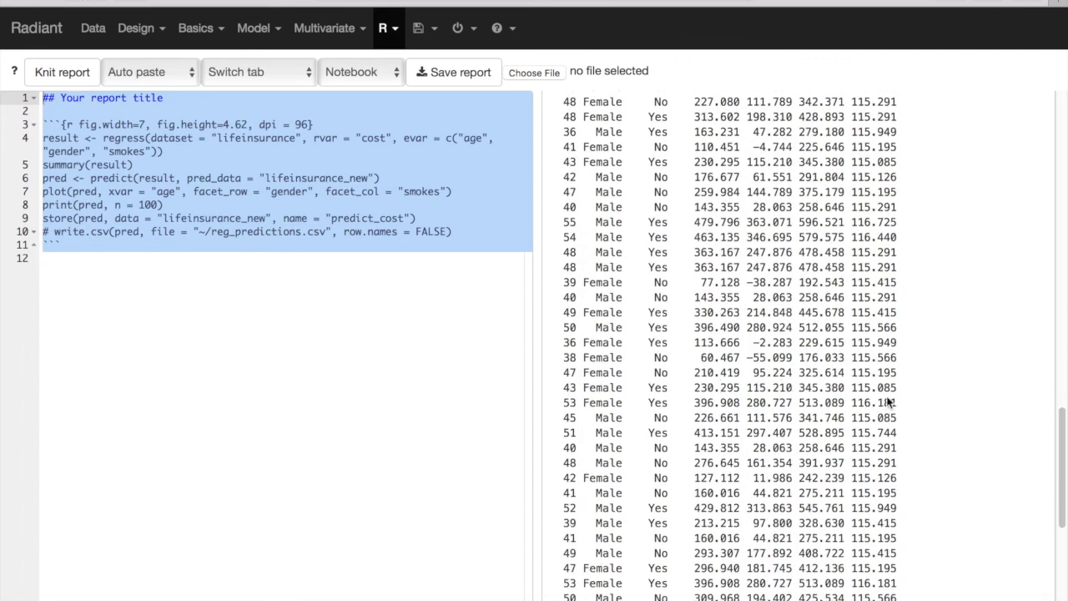
scroll(699, 392, "down", 3)
scroll(695, 406, "up", 20)
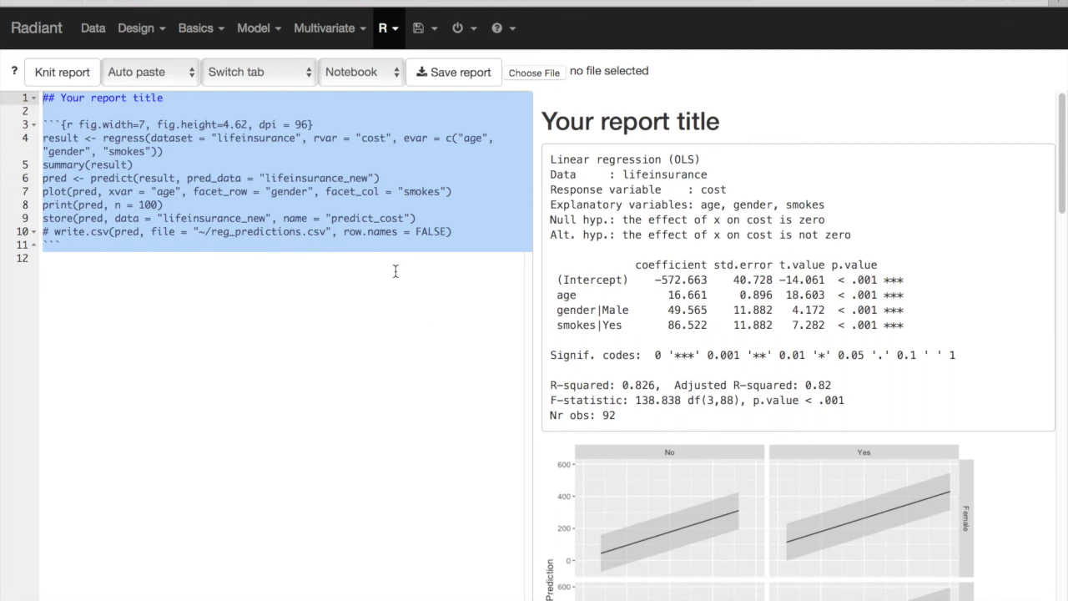
- In Data > Manage, display lifeinsurance_new and its filled predict_cost column
left_click(94, 29)
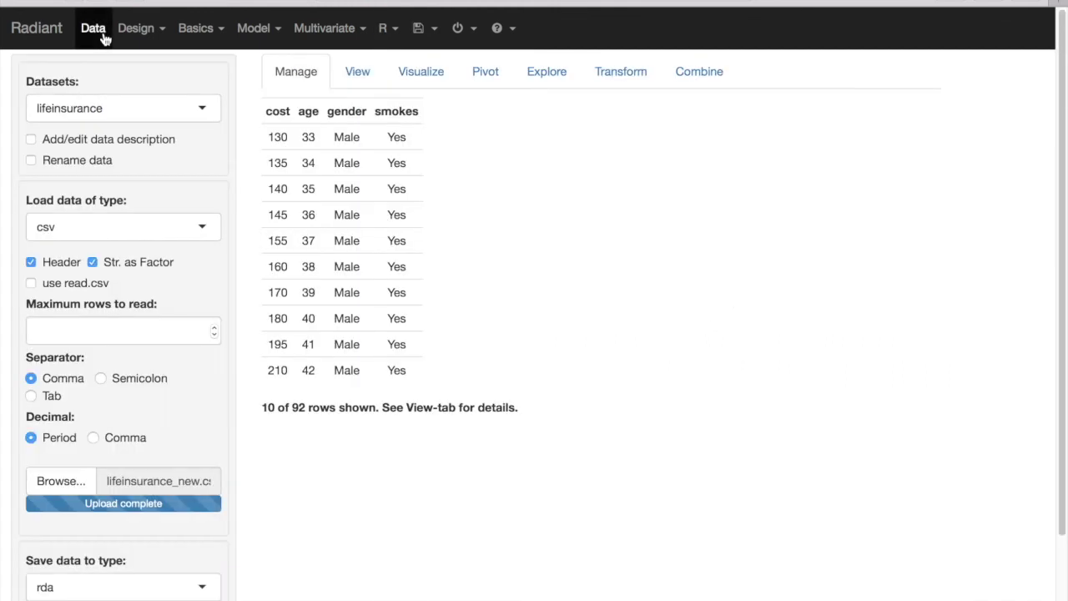
left_click(206, 111)
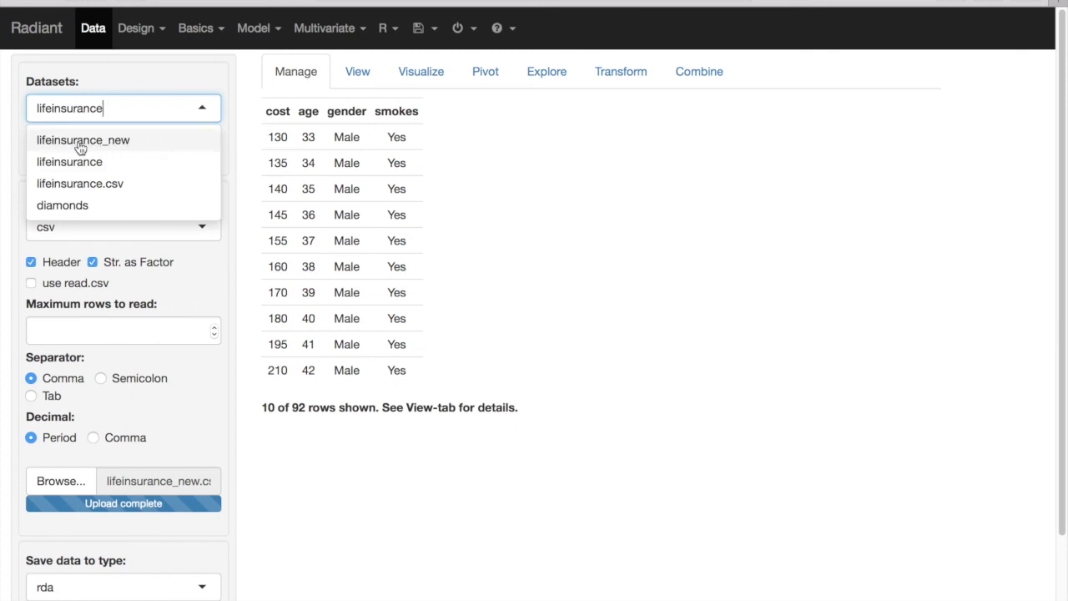
left_click(118, 143)
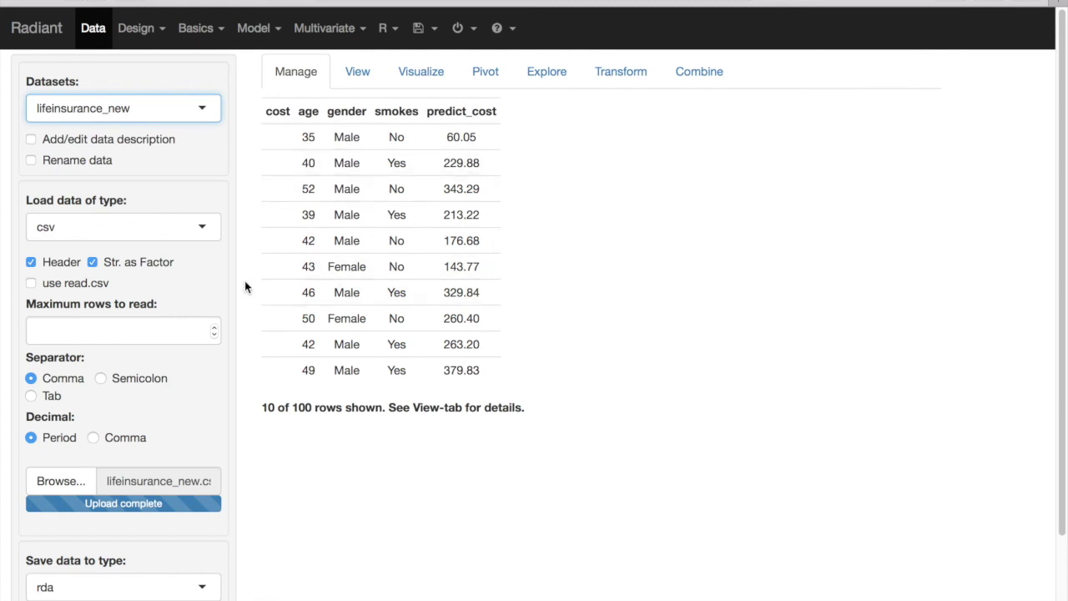
scroll(236, 299, "down", 1)
scroll(236, 299, "down", 1)
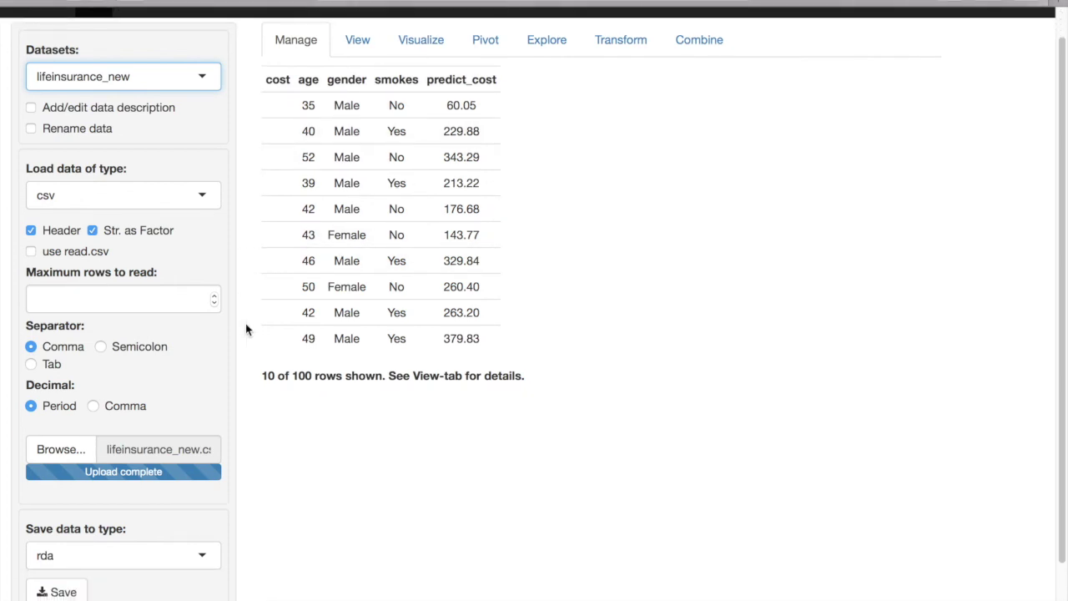
scroll(242, 510, "down", 2)
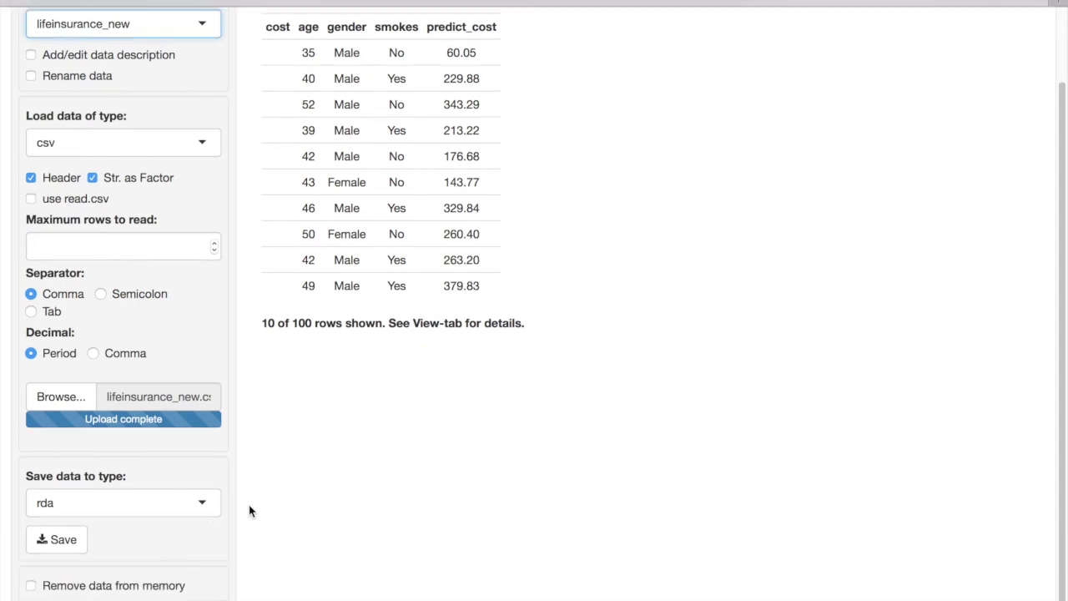
scroll(217, 504, "down", 1)
- Set the Save data to type option to csv
left_click(202, 488)
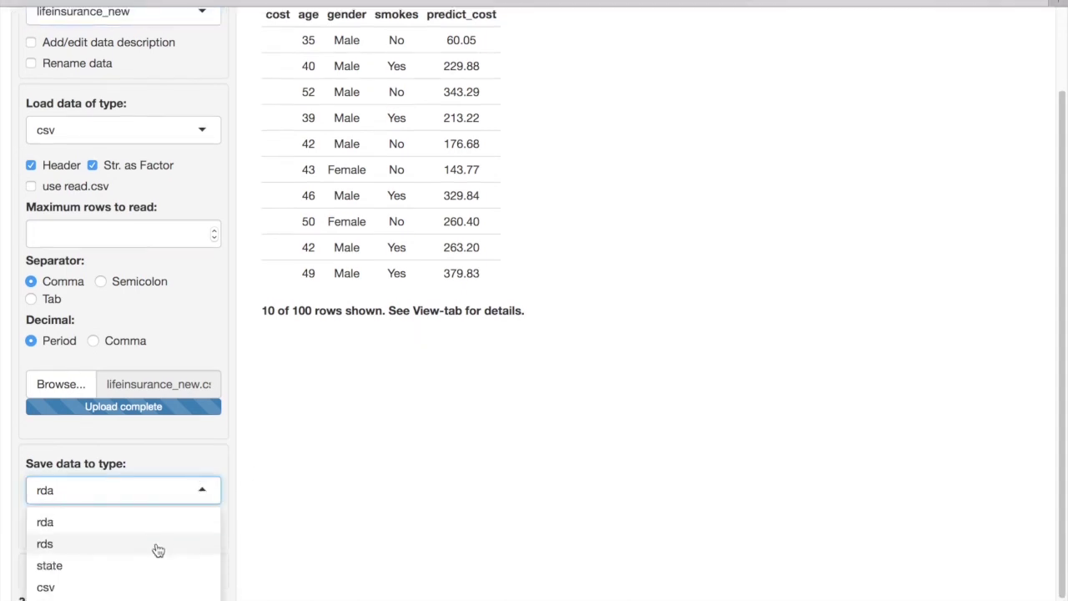
scroll(154, 553, "down", 1)
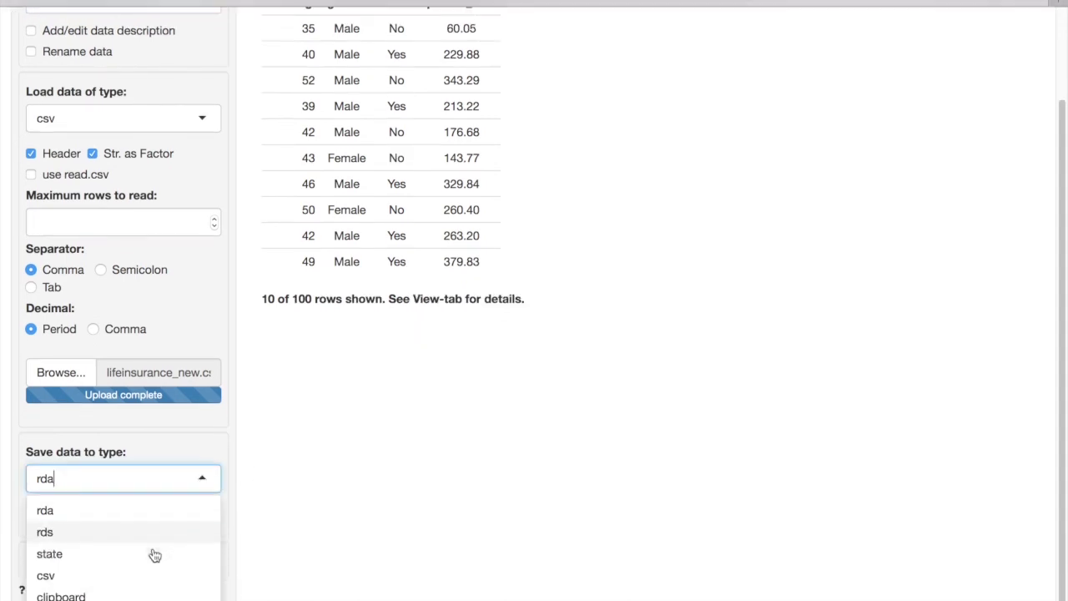
left_click(46, 575)
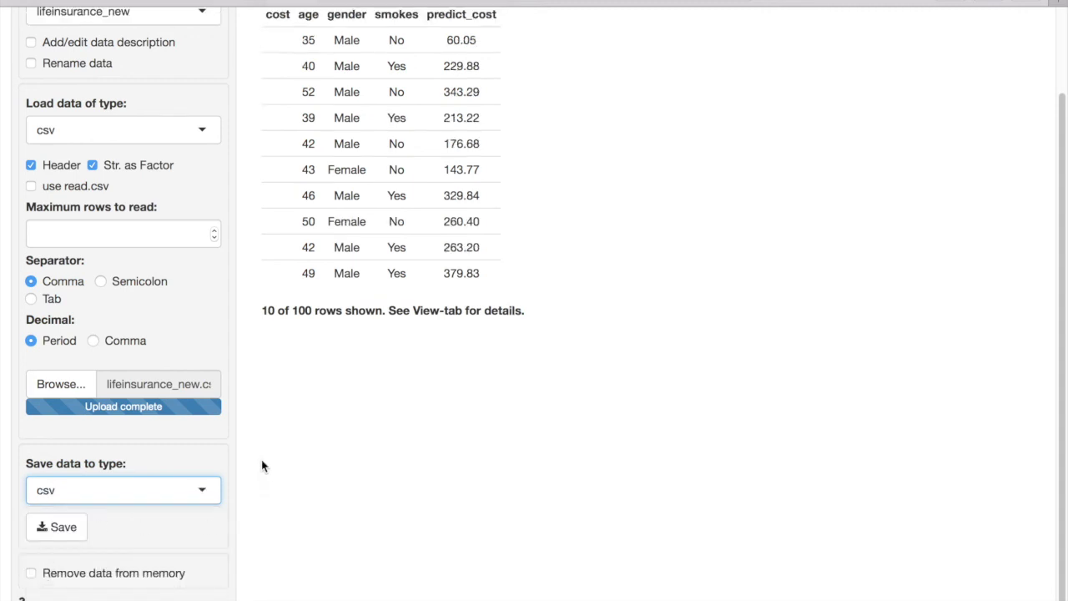
- Save lifeinsurance_new.csv and open the downloaded file in Excel
scroll(261, 465, "up", 5)
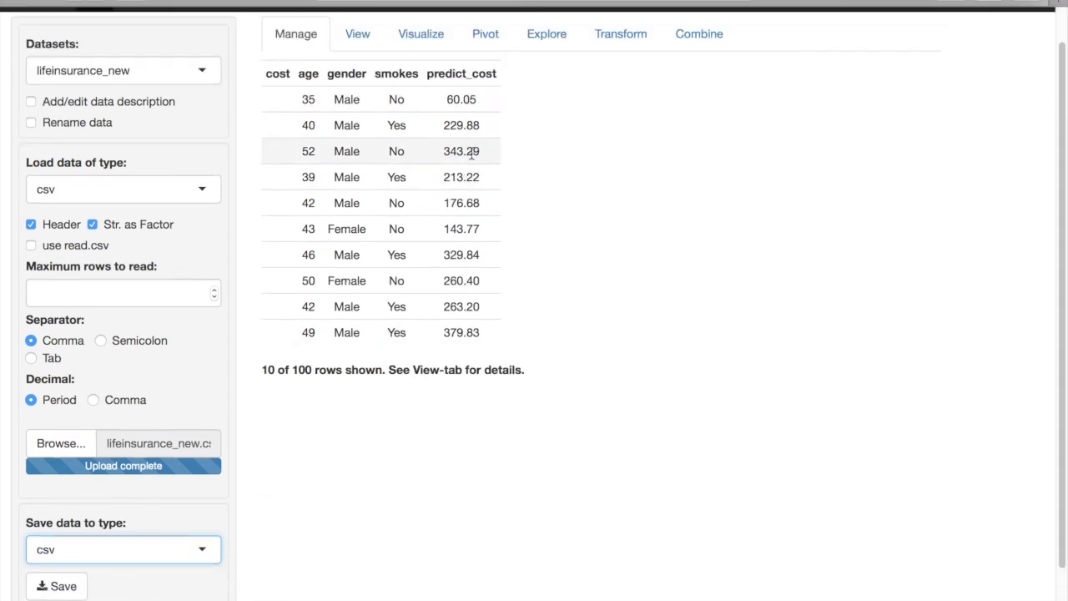
scroll(233, 442, "down", 5)
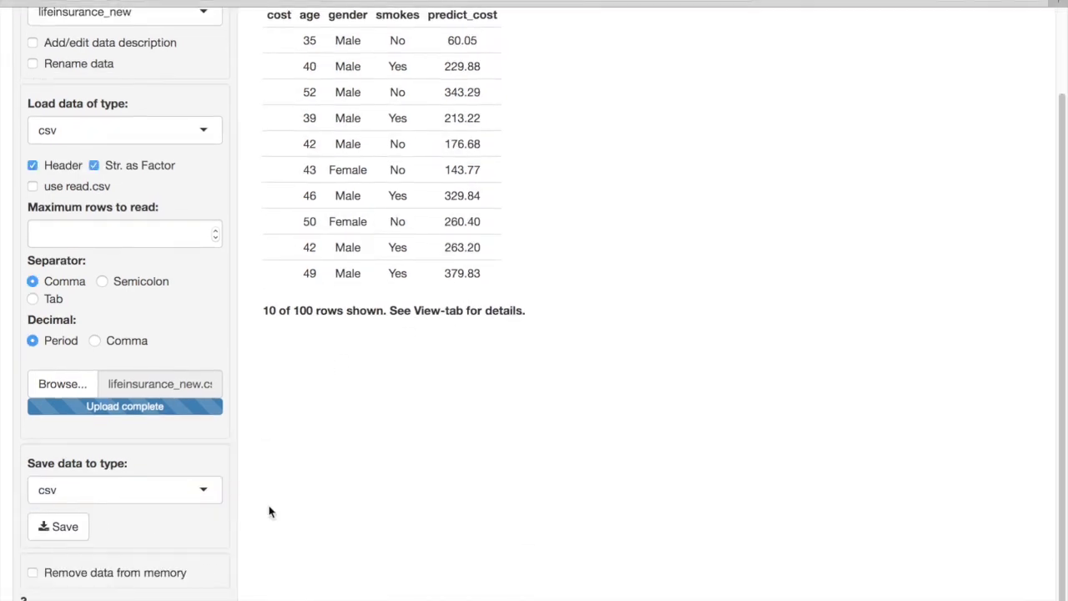
left_click(65, 529)
left_click(956, 589)
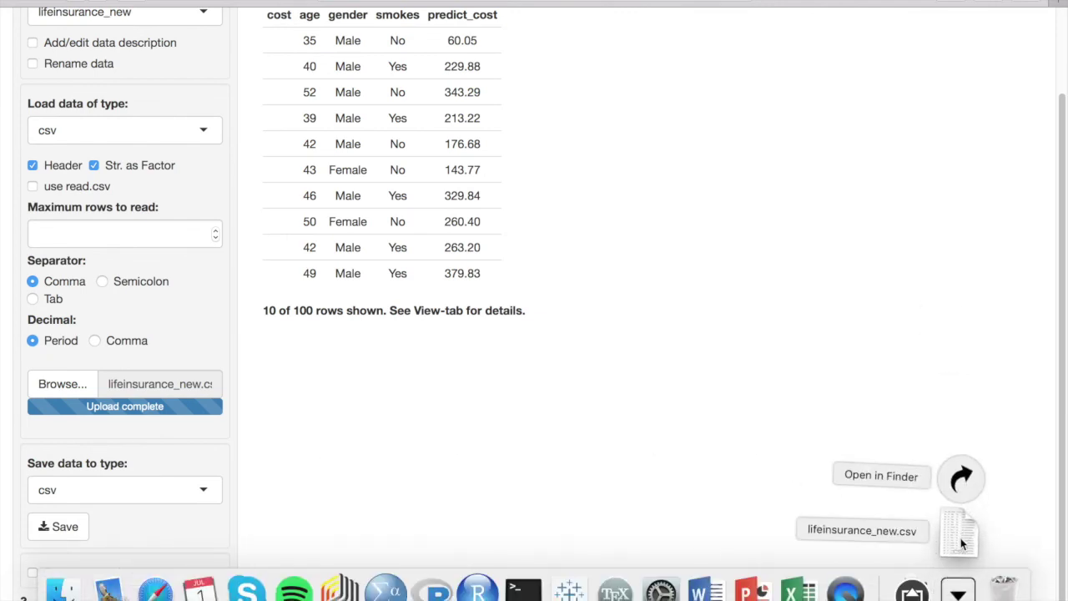
left_click(960, 534)
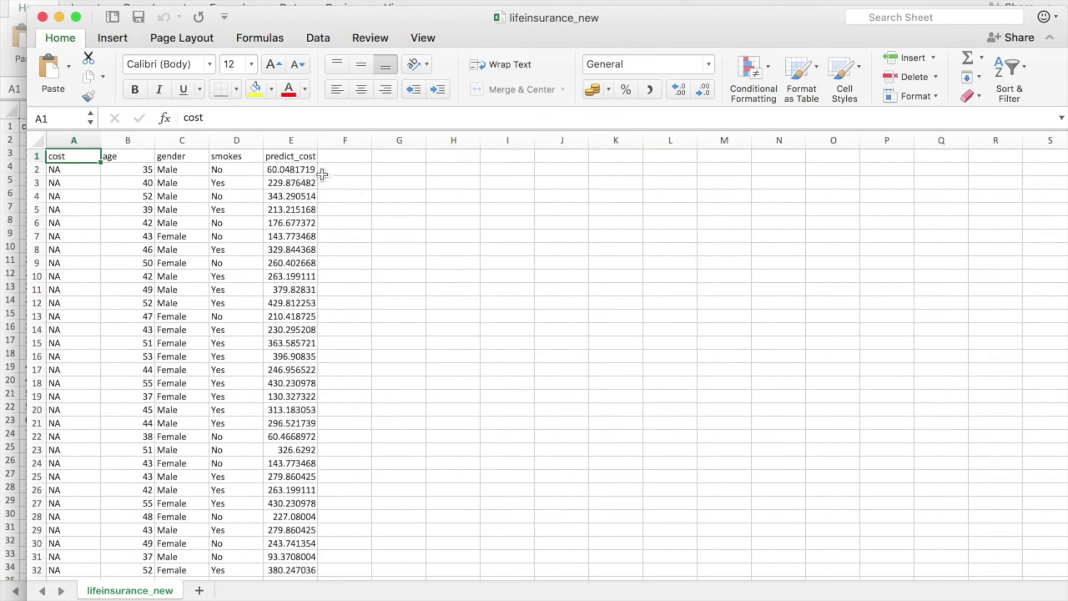
scroll(289, 299, "down", 3)
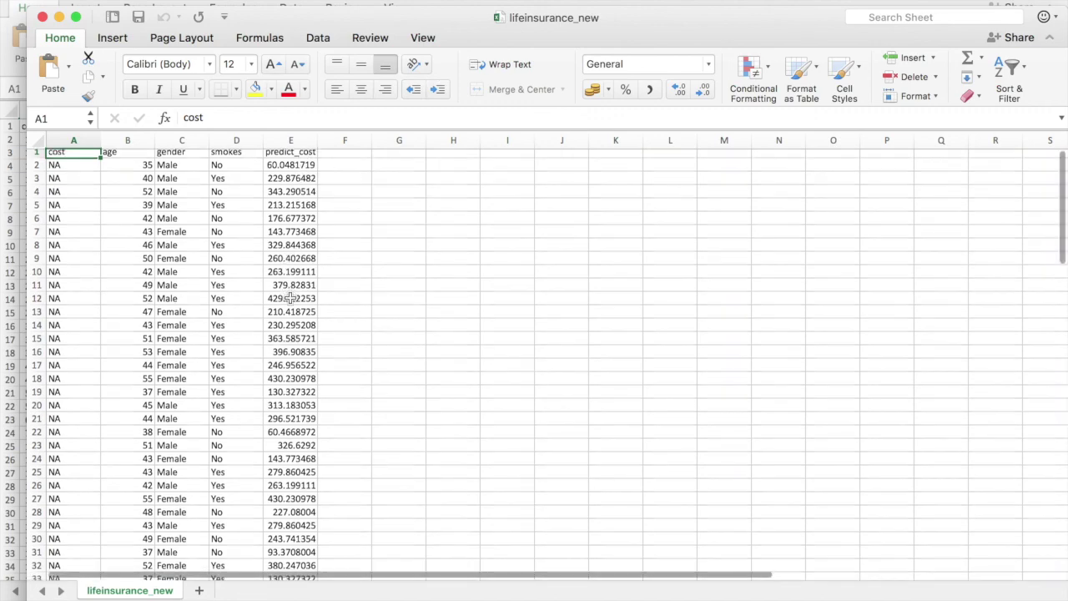
scroll(287, 377, "up", 4)
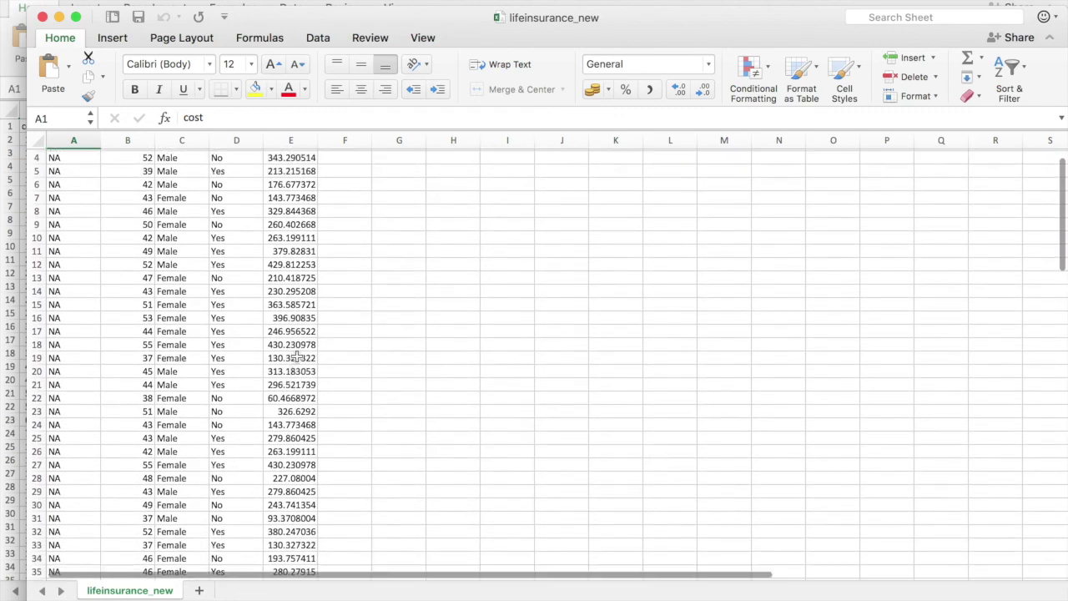